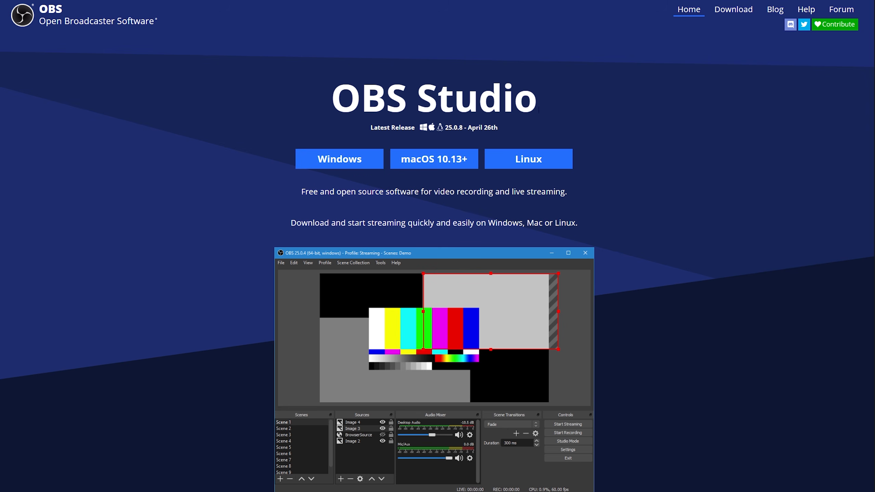
Step: Download the OBS Studio 25.0.8 installer for Windows, keep the file and try to run its setup
{"action": "left_click", "coordinate": [342, 160]}
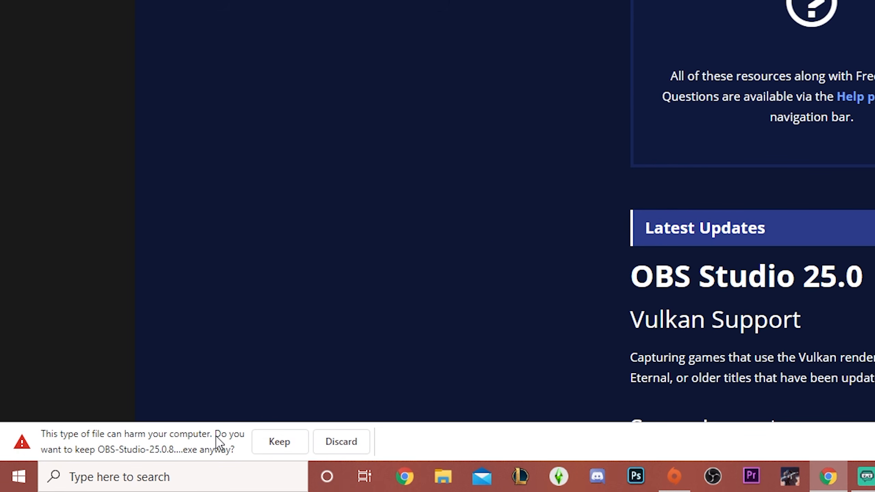
{"action": "left_click", "coordinate": [270, 450]}
{"action": "left_click", "coordinate": [83, 445]}
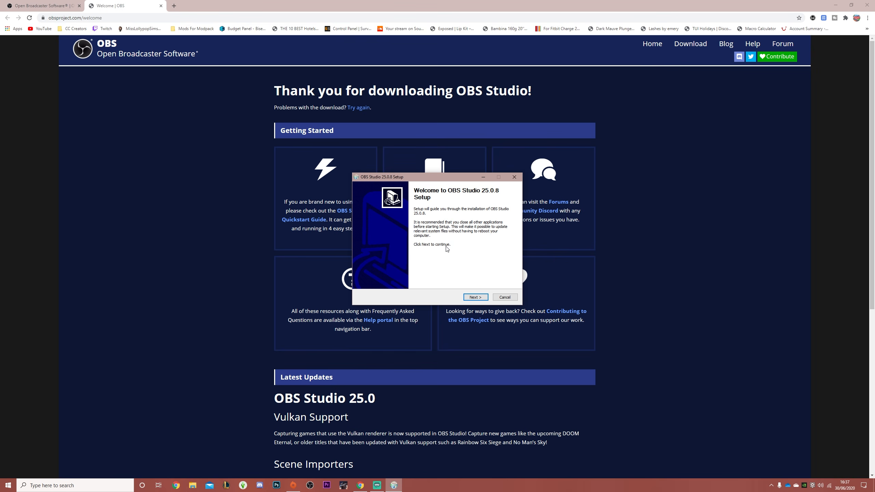
{"action": "left_click", "coordinate": [475, 297]}
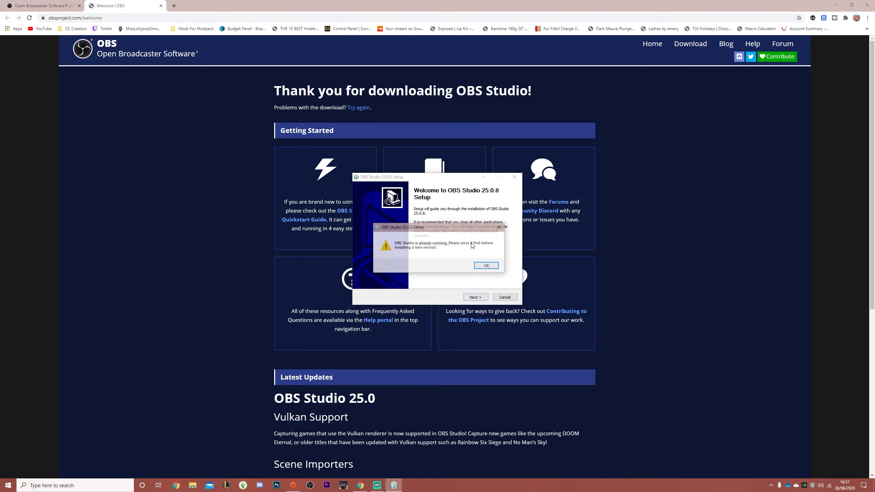
{"action": "left_click", "coordinate": [486, 266]}
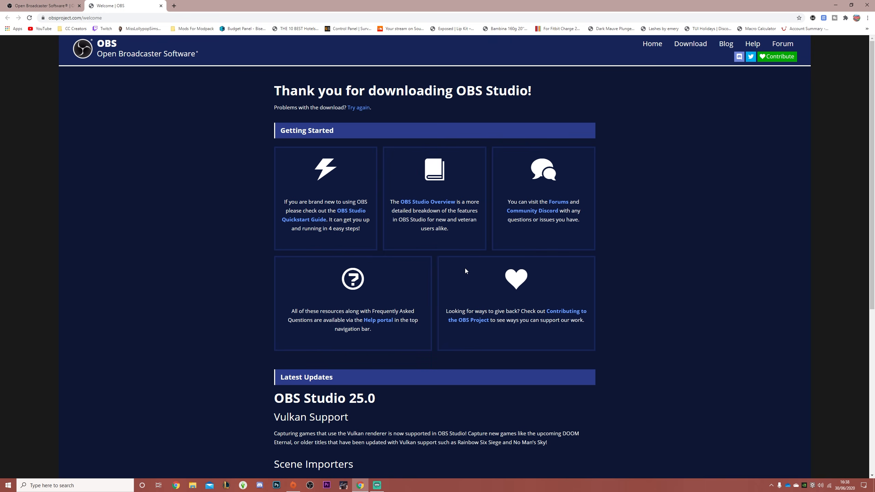
Step: Search the computer for "obs" from the desktop and launch OBS Studio (64bit)
{"action": "key", "text": "super+d"}
{"action": "left_click_drag", "start_coordinate": [175, 137], "coordinate": [20, 48]}
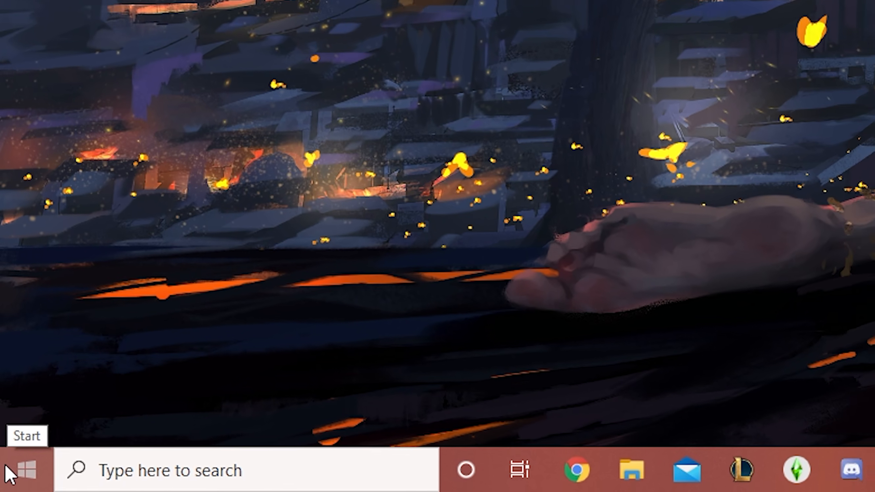
{"action": "left_click", "coordinate": [2, 485]}
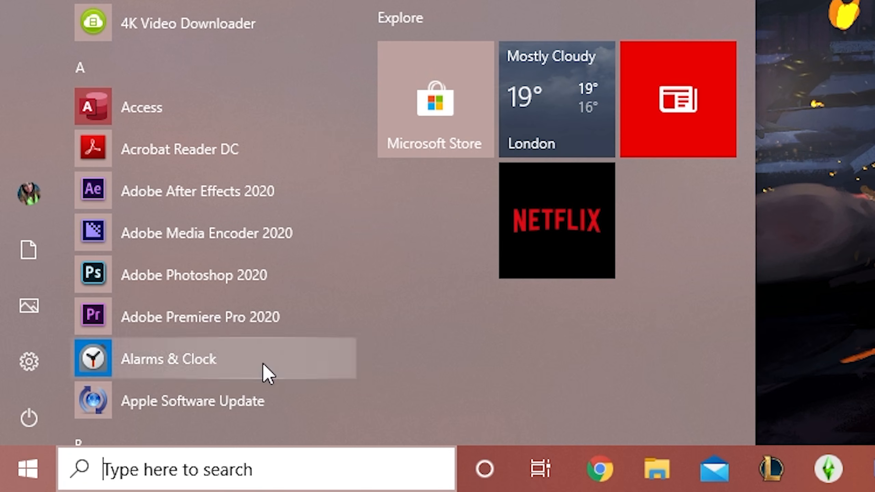
{"action": "type", "text": "ob"}
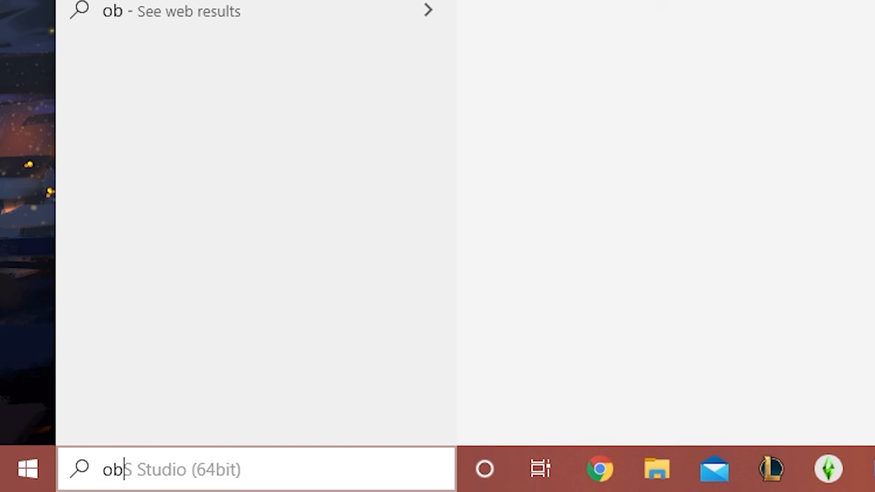
{"action": "type", "text": "s"}
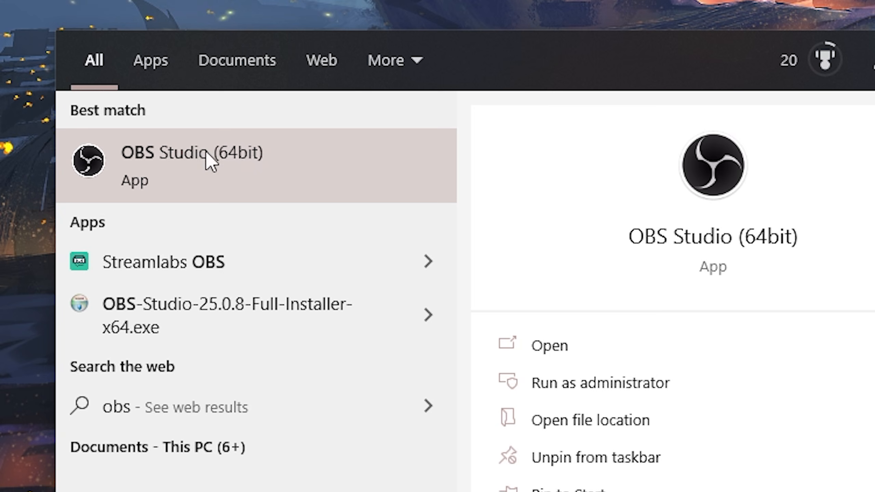
{"action": "left_click", "coordinate": [280, 144]}
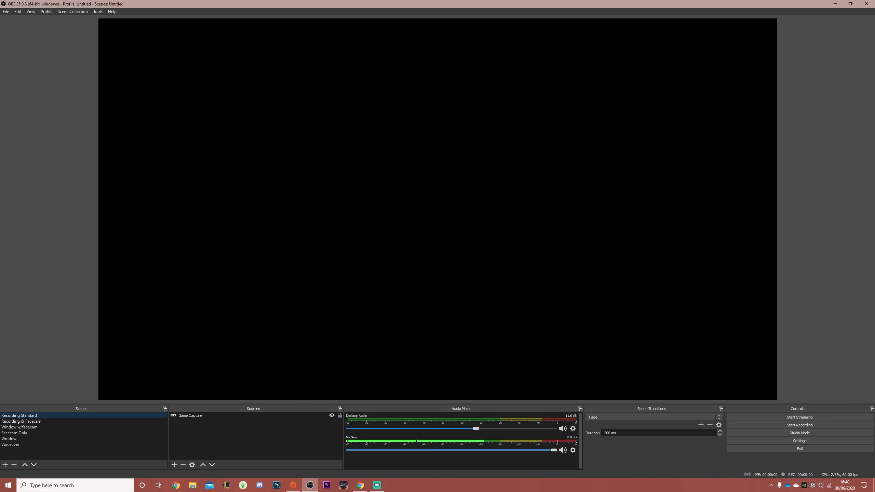
Step: Look through the existing Voiceover, Window w/facecam and Recording Standard scenes
{"action": "left_click", "coordinate": [51, 445]}
{"action": "left_click", "coordinate": [36, 428]}
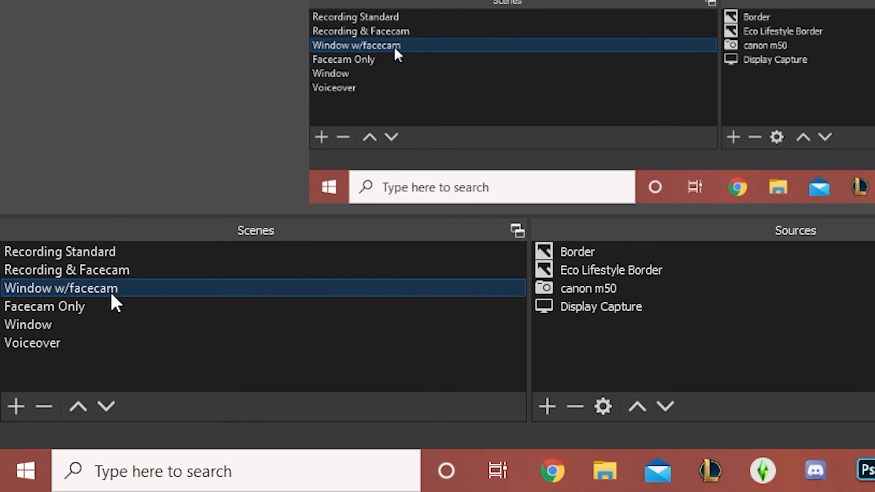
{"action": "left_click", "coordinate": [112, 342]}
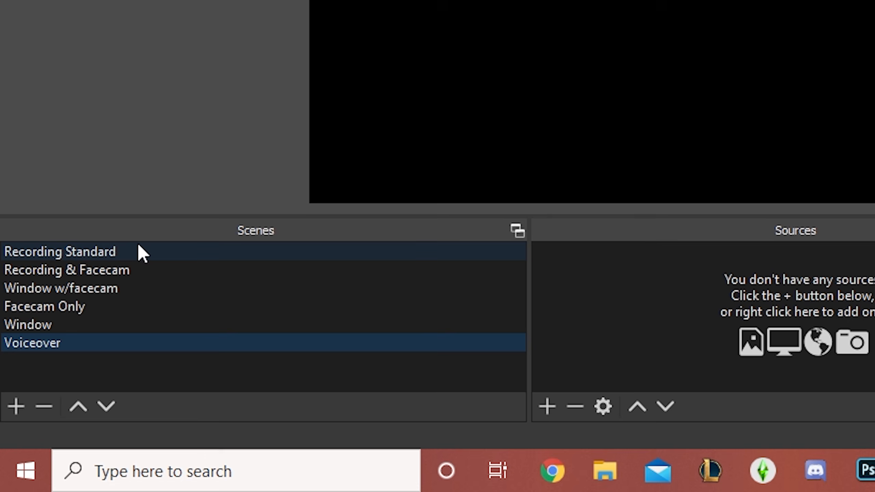
{"action": "left_click", "coordinate": [99, 254]}
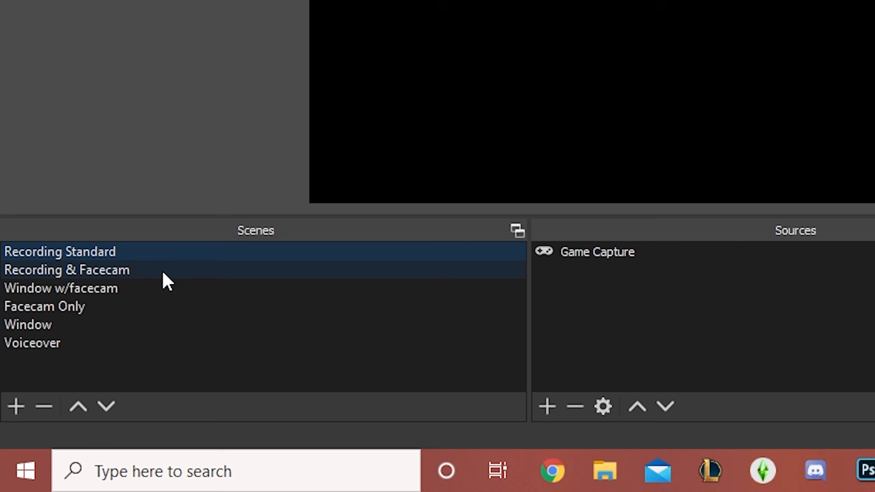
Step: Examine the Game Capture, canon m50 and Eco Lifestyle Border sources in the Recording & Facecam scene
{"action": "left_click", "coordinate": [164, 272]}
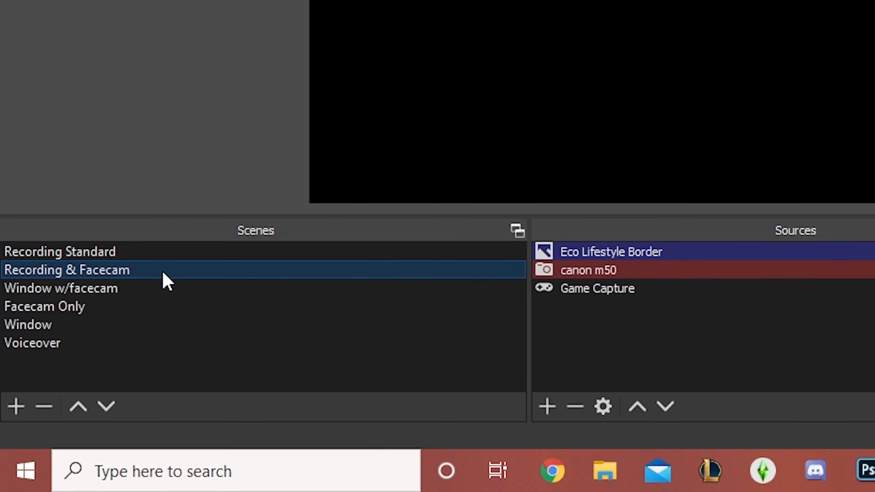
{"action": "left_click", "coordinate": [629, 288]}
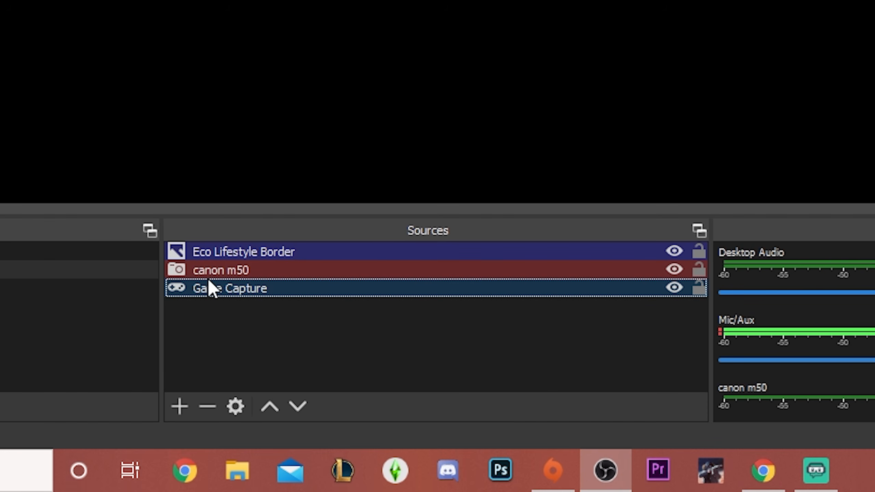
{"action": "left_click", "coordinate": [225, 273]}
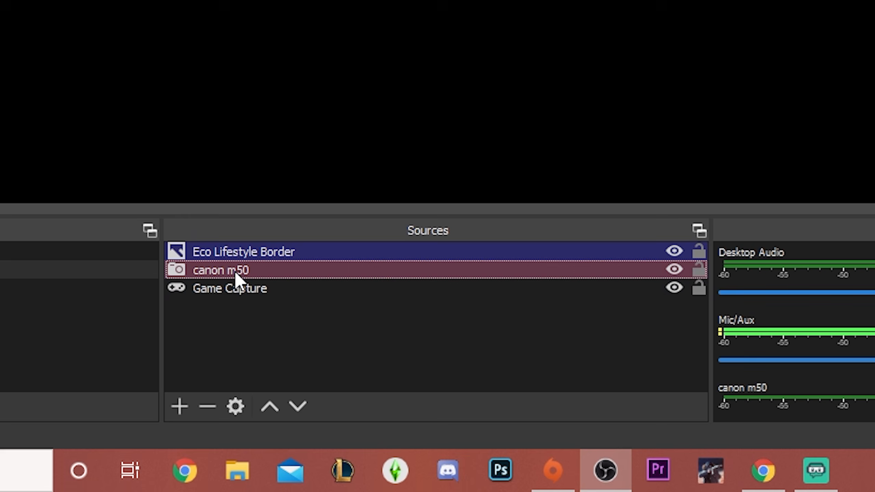
{"action": "left_click", "coordinate": [255, 258]}
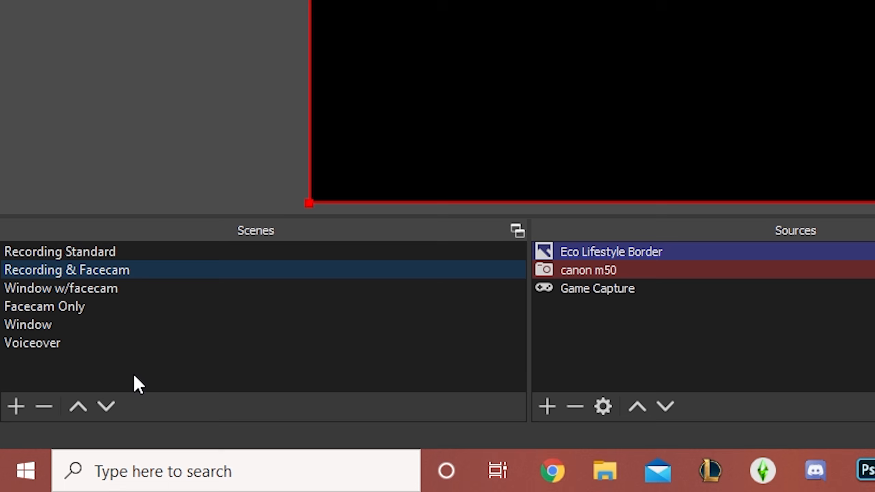
Step: Add a new scene named Recording and move it to the start of the scene list
{"action": "left_click", "coordinate": [15, 406]}
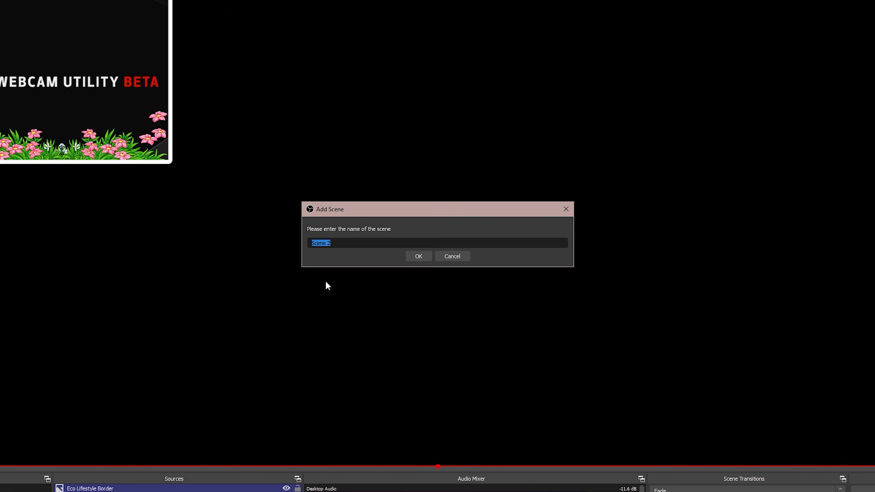
{"action": "type", "text": "Recording"}
{"action": "left_click", "coordinate": [418, 256]}
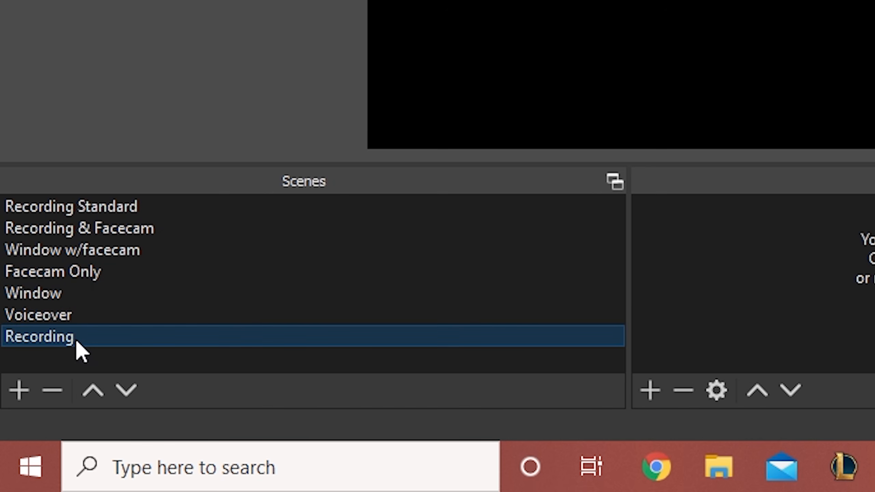
{"action": "left_click_drag", "start_coordinate": [81, 352], "coordinate": [97, 200]}
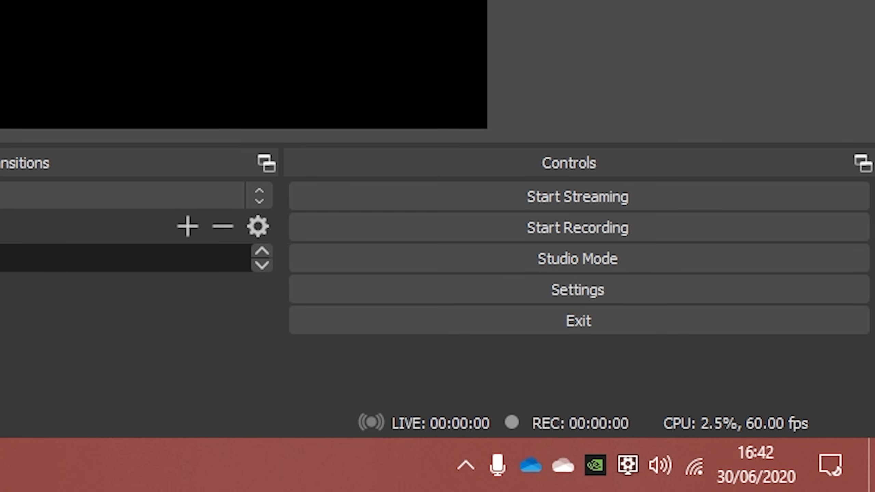
Step: Open the program settings and review the General and Stream options
{"action": "left_click", "coordinate": [578, 290]}
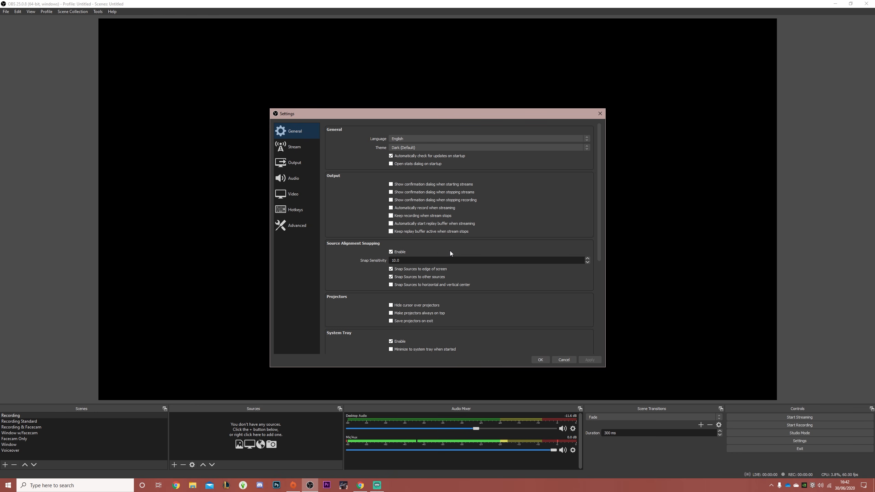
{"action": "scroll", "coordinate": [436, 250], "scroll_direction": "down", "scroll_amount": 4}
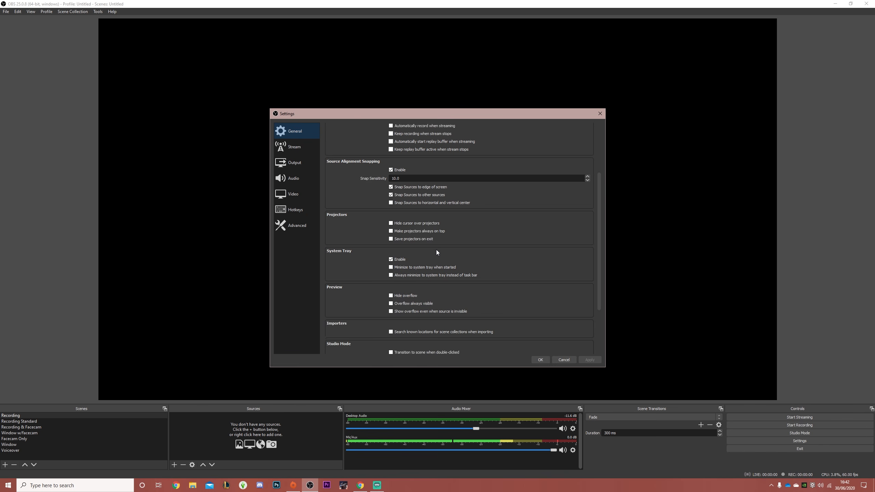
{"action": "scroll", "coordinate": [437, 250], "scroll_direction": "down", "scroll_amount": 3}
{"action": "scroll", "coordinate": [430, 258], "scroll_direction": "up", "scroll_amount": 6}
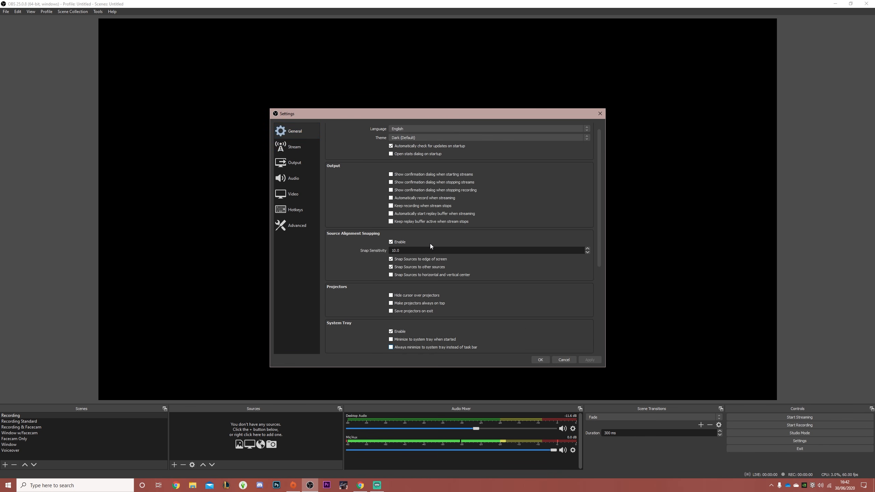
{"action": "scroll", "coordinate": [430, 243], "scroll_direction": "up", "scroll_amount": 1}
{"action": "left_click", "coordinate": [303, 152]}
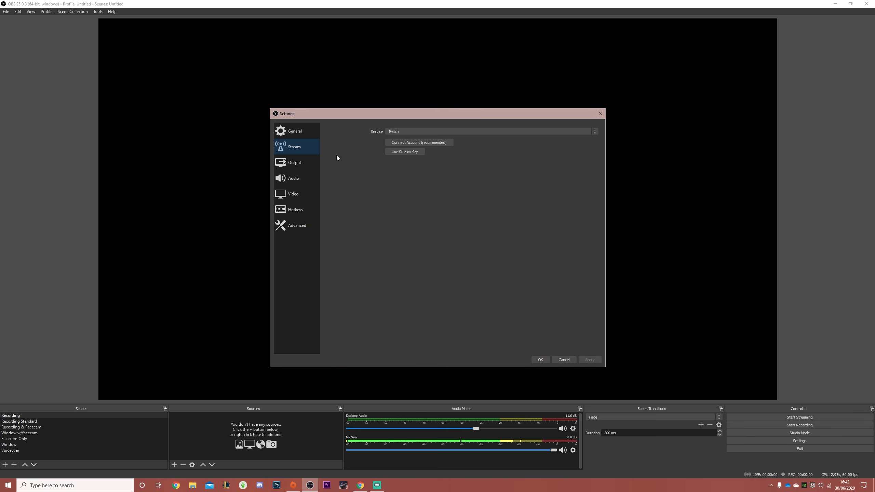
Step: Set the output mode to Advanced in the Output settings
{"action": "left_click", "coordinate": [308, 164]}
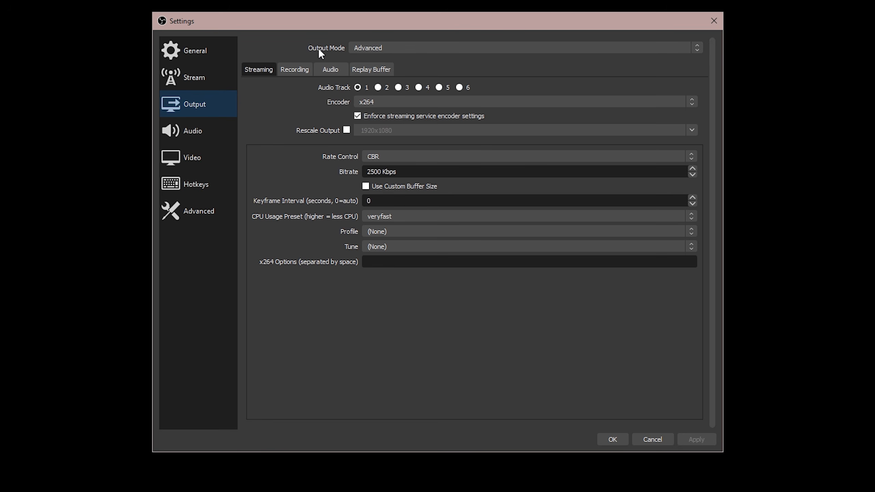
{"action": "left_click", "coordinate": [383, 45]}
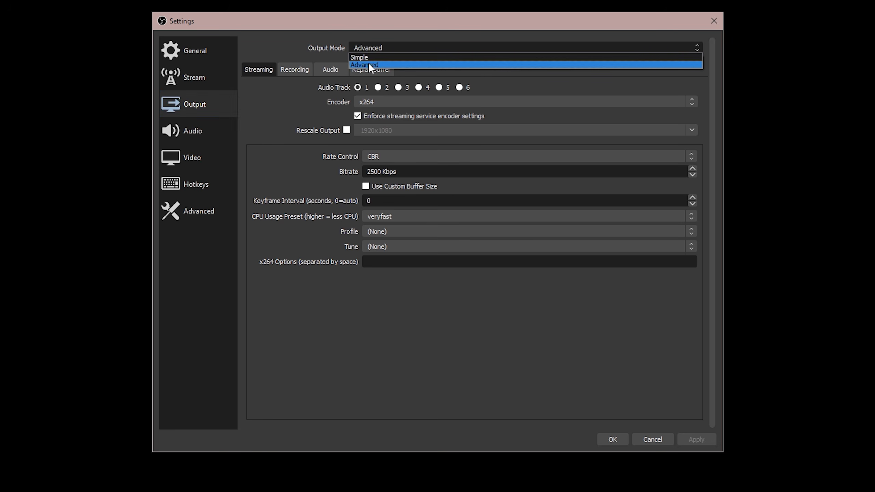
{"action": "left_click", "coordinate": [368, 63]}
{"action": "left_click", "coordinate": [401, 45]}
{"action": "left_click", "coordinate": [376, 65]}
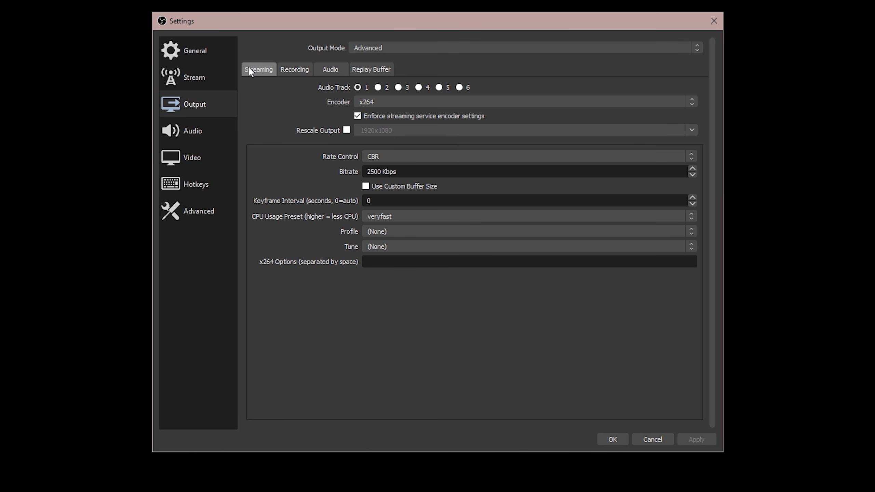
Step: Look through the Recording, Audio and Replay Buffer pages of the output settings
{"action": "left_click", "coordinate": [291, 70]}
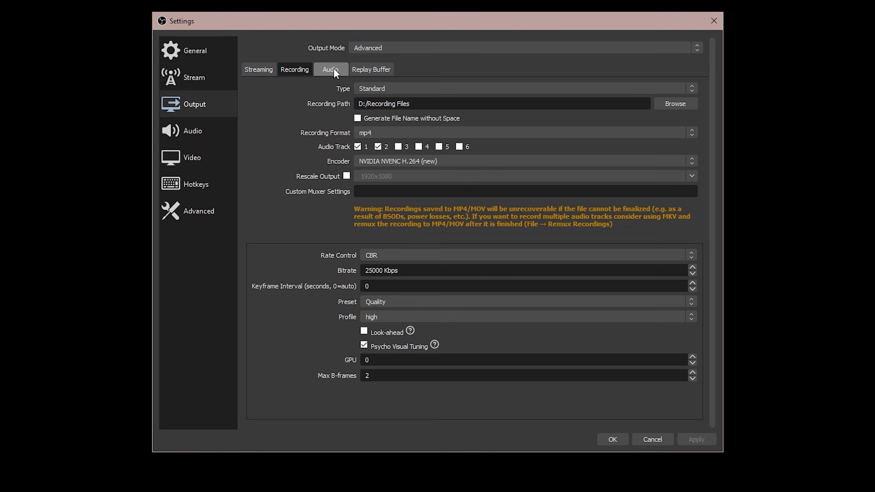
{"action": "left_click", "coordinate": [333, 68]}
{"action": "left_click", "coordinate": [366, 65]}
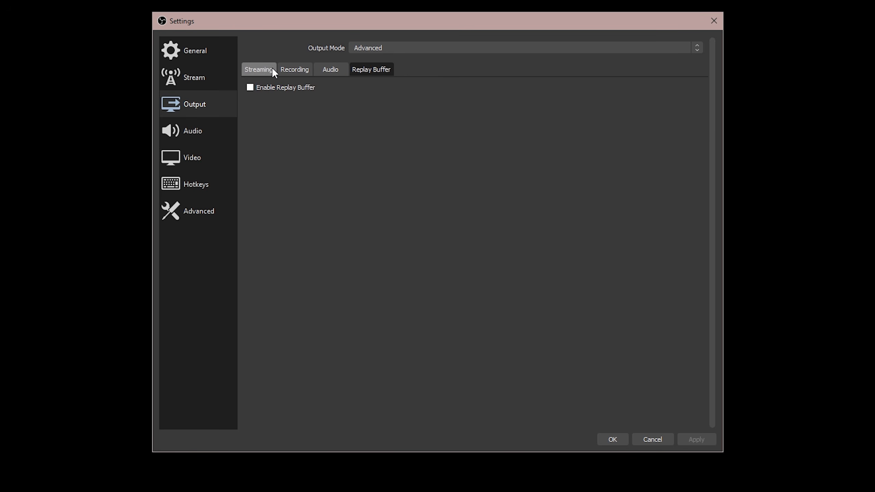
Step: Set the recording type to Standard in the Recording output options
{"action": "left_click", "coordinate": [303, 69]}
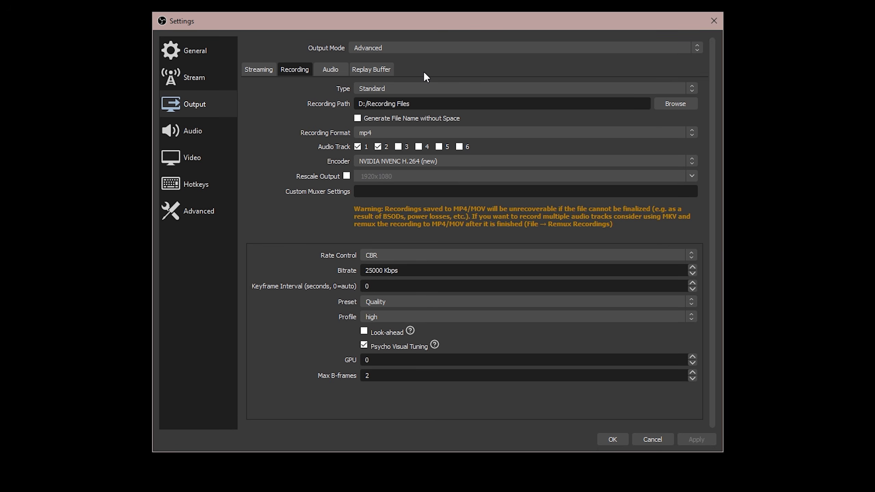
{"action": "left_click", "coordinate": [427, 91]}
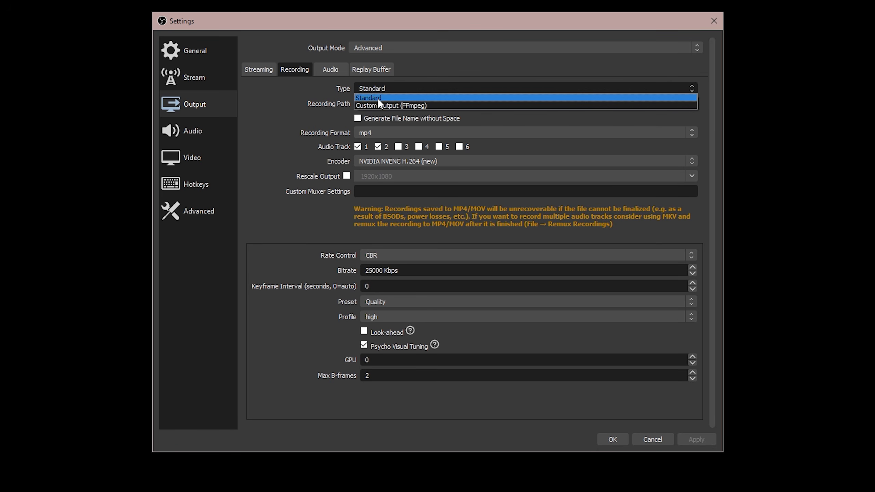
{"action": "left_click", "coordinate": [393, 86]}
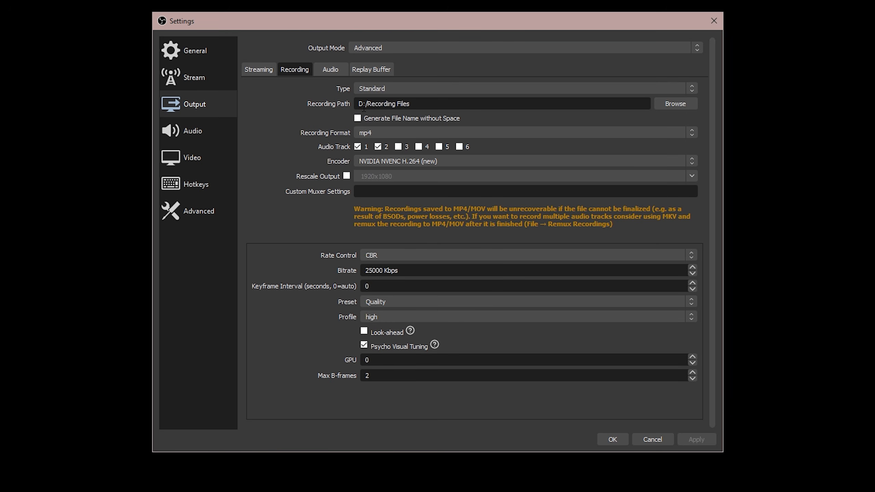
Step: Browse the C: drive, Documents and Videos as possible locations for the recording path
{"action": "left_click", "coordinate": [663, 105]}
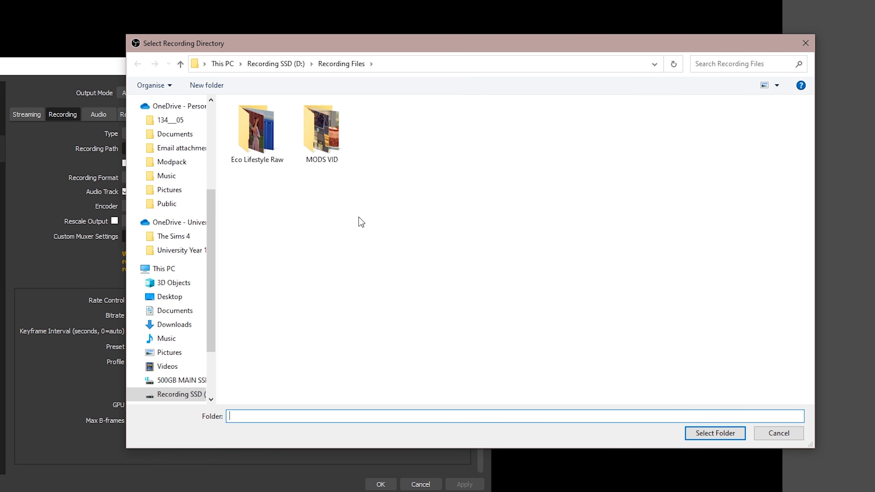
{"action": "left_click", "coordinate": [181, 380]}
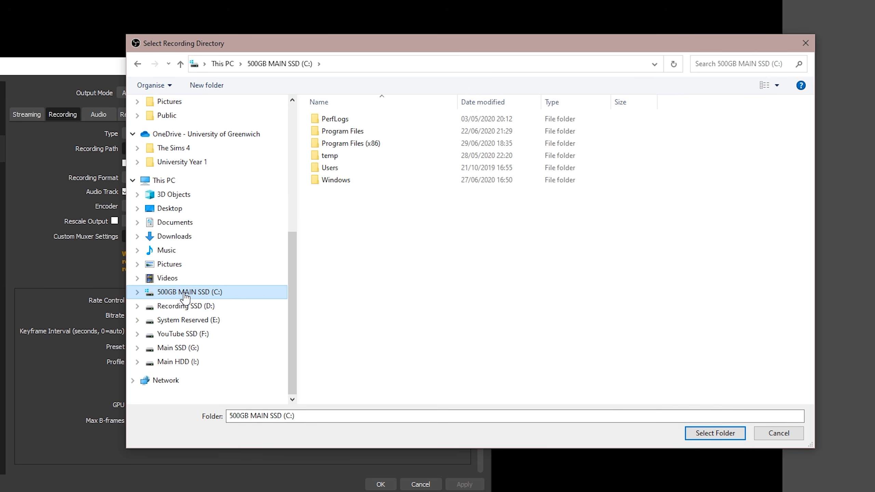
{"action": "left_click", "coordinate": [195, 226]}
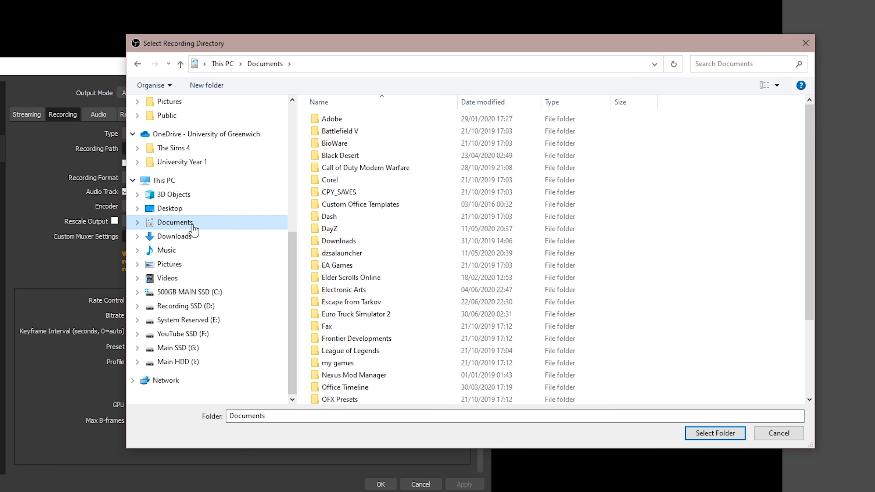
{"action": "left_click", "coordinate": [168, 279]}
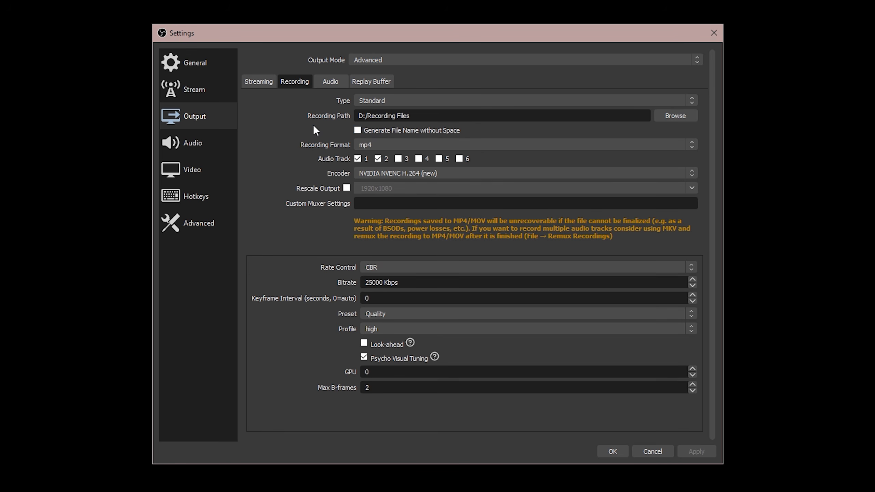
Step: Choose mp4 as the recording format and NVIDIA NVENC H.264 (new) as the recording encoder
{"action": "left_click", "coordinate": [394, 147]}
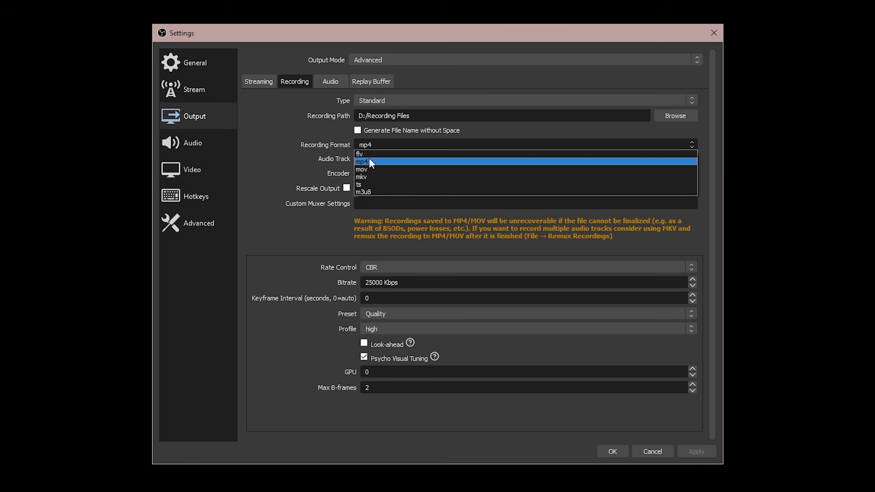
{"action": "left_click", "coordinate": [380, 146]}
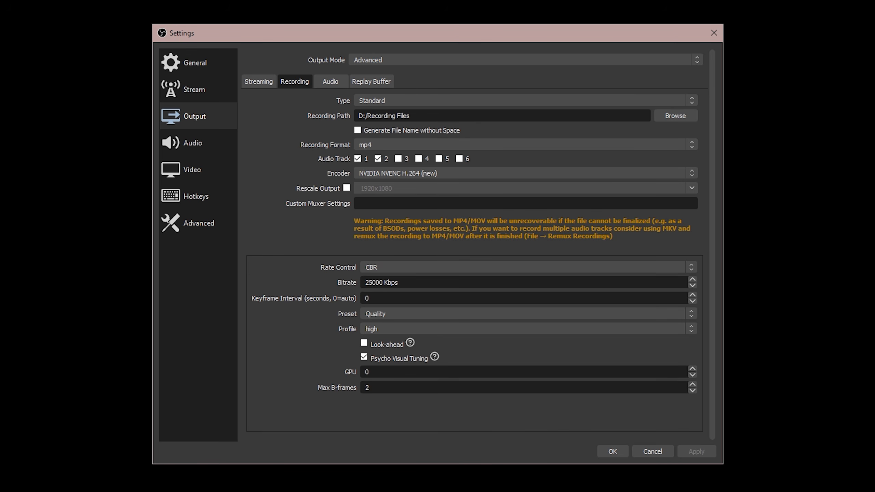
{"action": "left_click", "coordinate": [436, 173]}
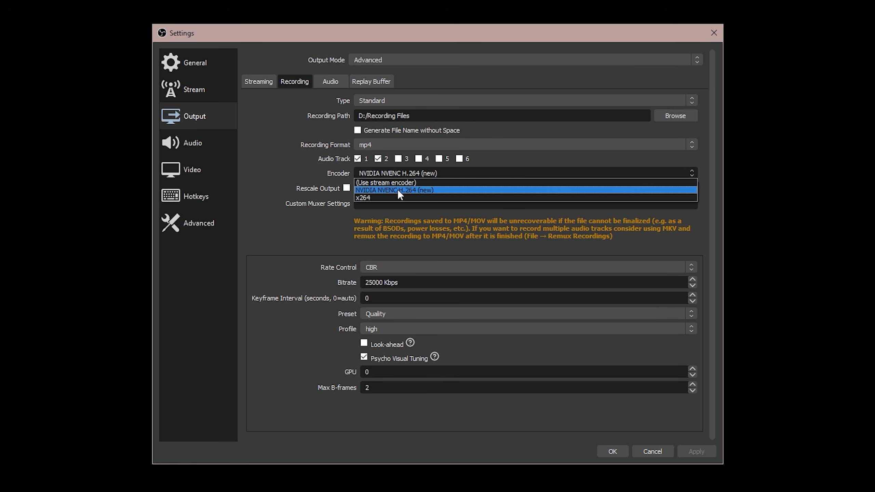
{"action": "left_click", "coordinate": [426, 190]}
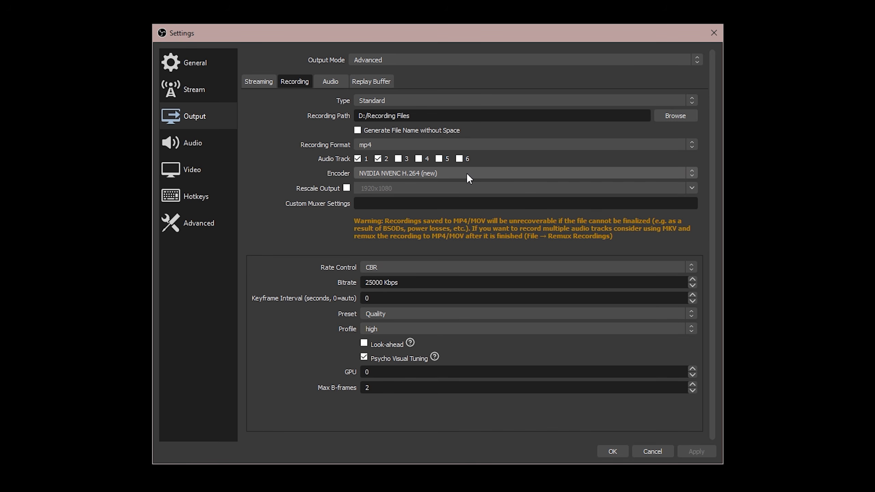
{"action": "left_click", "coordinate": [375, 176]}
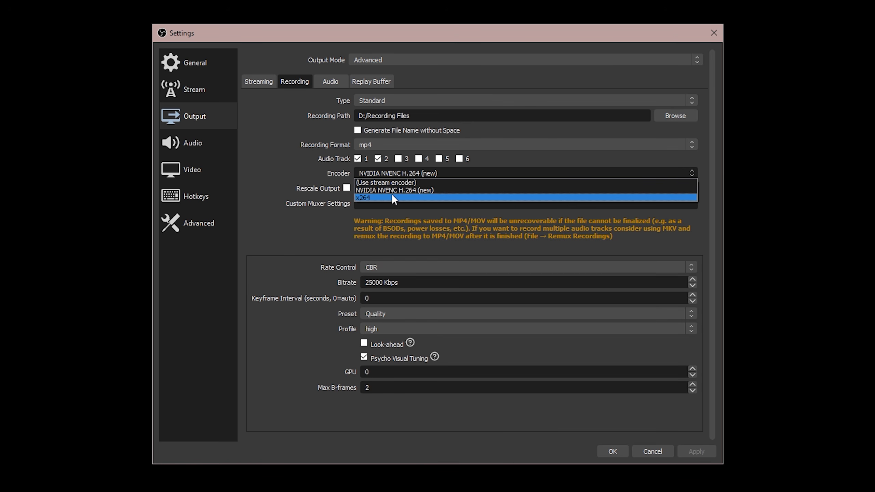
{"action": "left_click", "coordinate": [336, 267]}
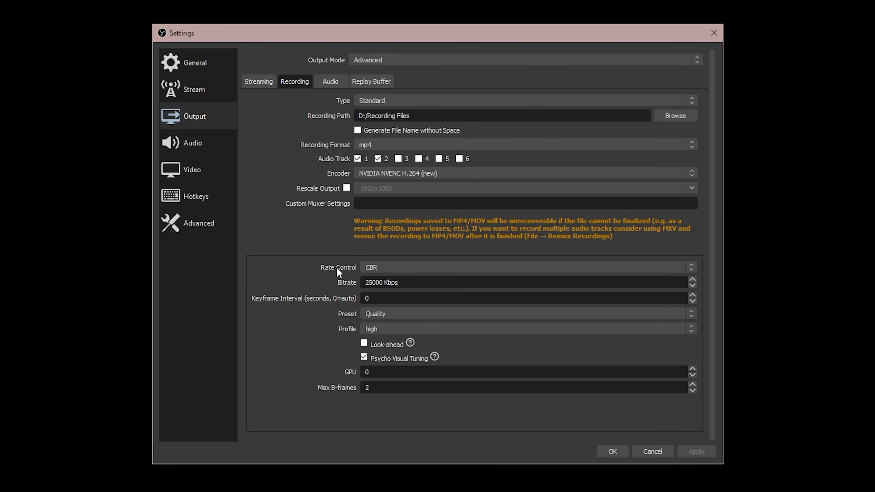
Step: Try the VBR and Lossless rate controls, and settle on CBR for the recording
{"action": "left_click", "coordinate": [425, 272]}
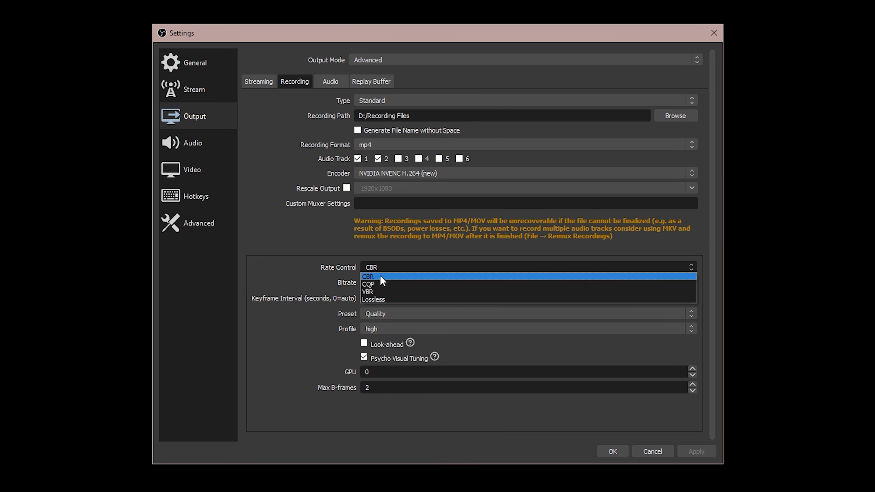
{"action": "left_click", "coordinate": [380, 276]}
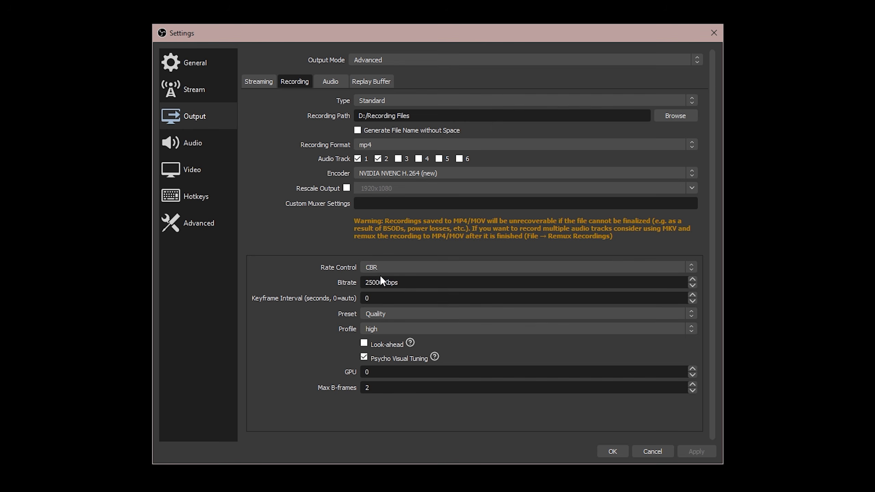
{"action": "left_click", "coordinate": [433, 271]}
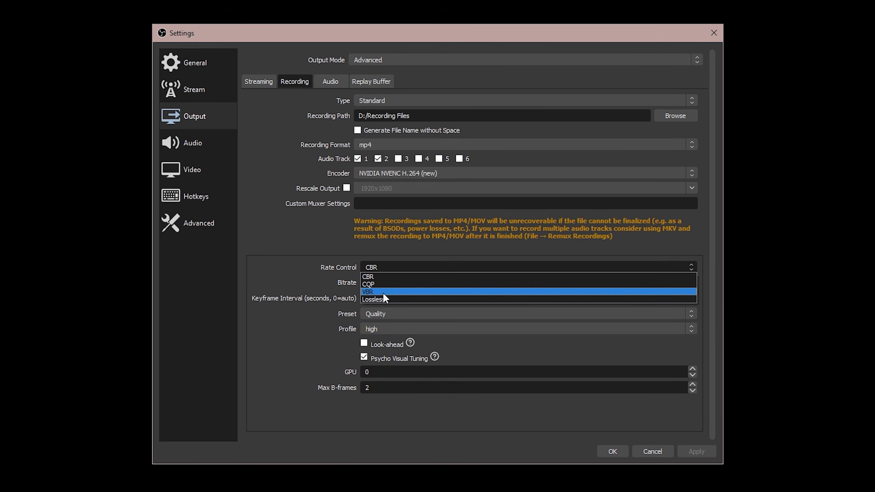
{"action": "left_click", "coordinate": [383, 292]}
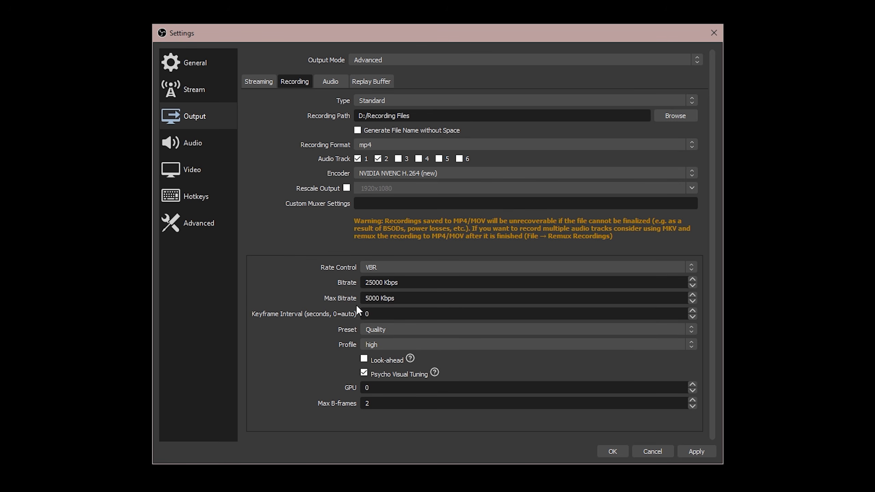
{"action": "left_click", "coordinate": [389, 268]}
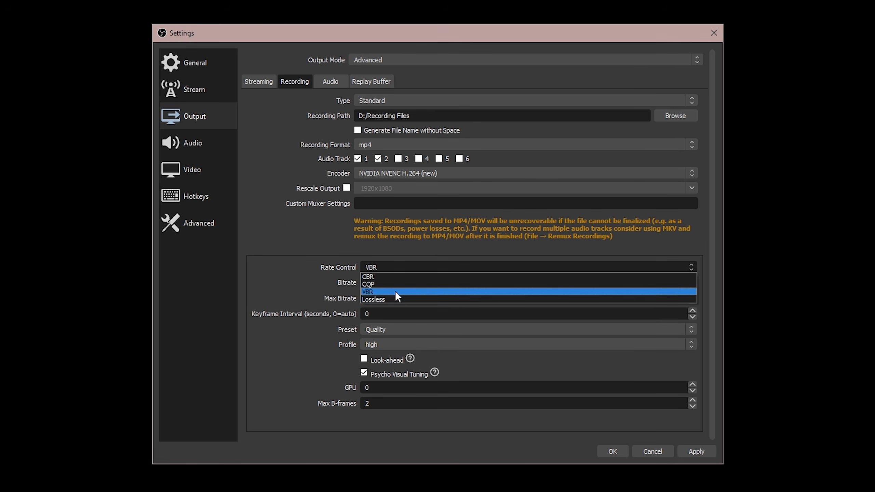
{"action": "left_click", "coordinate": [394, 297]}
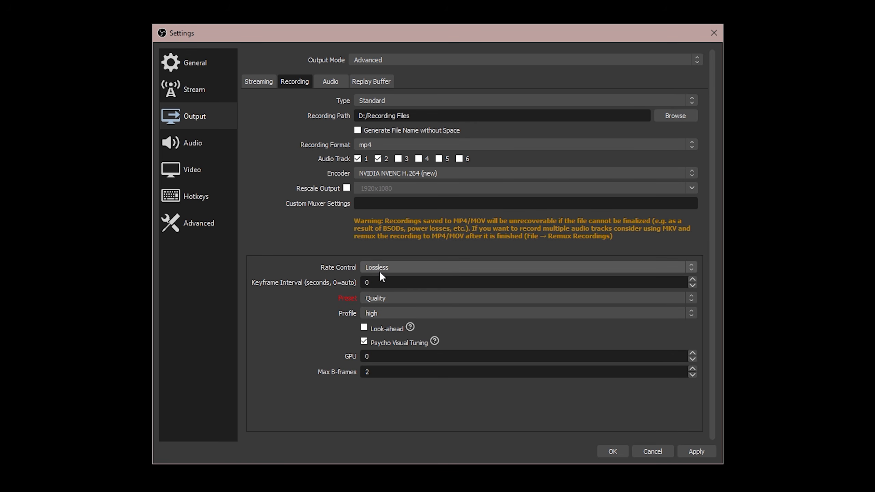
{"action": "left_click", "coordinate": [412, 265]}
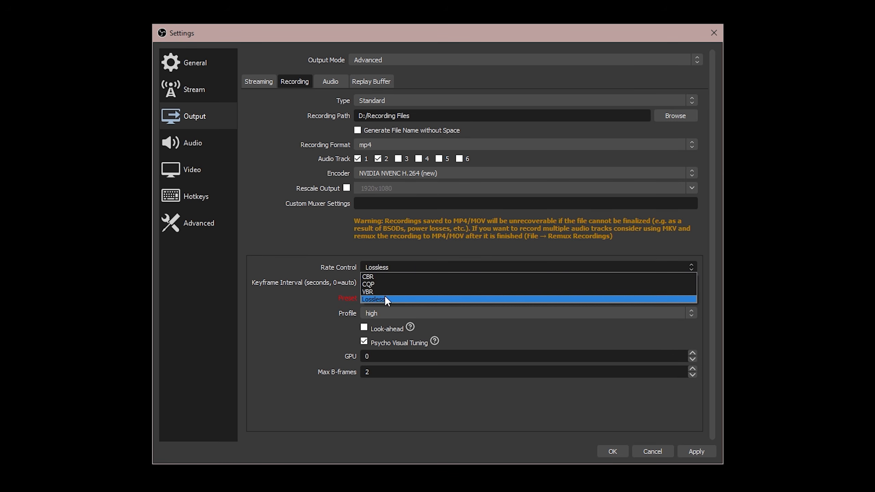
{"action": "left_click", "coordinate": [372, 276]}
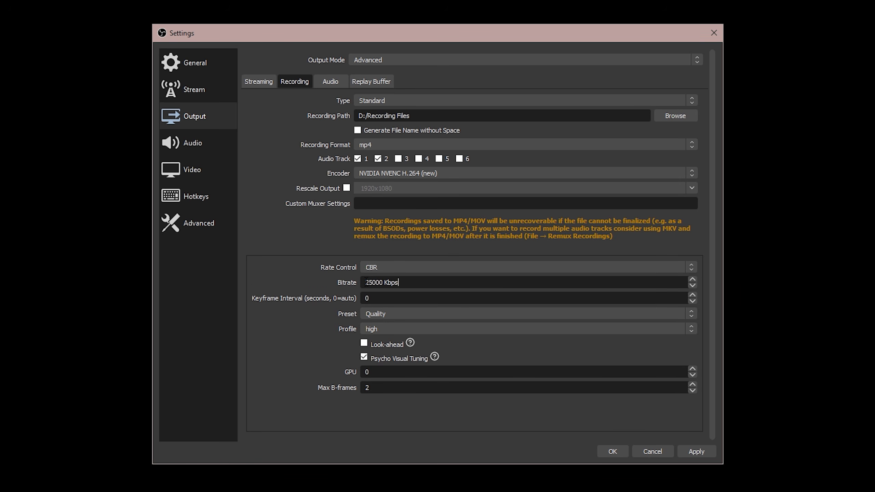
Step: Examine the bitrate setting of the recording encoder
{"action": "mouse_move", "coordinate": [365, 282]}
{"action": "left_mouse_down"}
{"action": "mouse_move", "coordinate": [398, 282]}
{"action": "mouse_move", "coordinate": [364, 282]}
{"action": "left_mouse_up"}
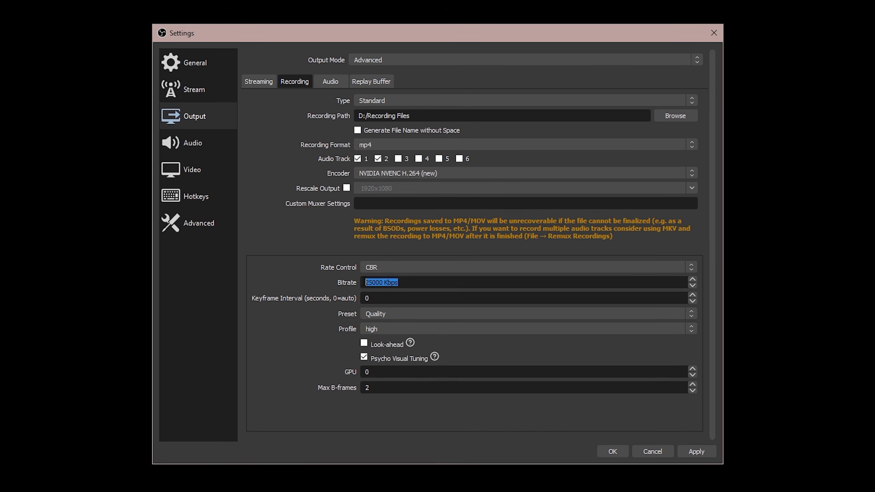
{"action": "left_click", "coordinate": [402, 283]}
{"action": "left_click_drag", "start_coordinate": [365, 282], "coordinate": [421, 282]}
{"action": "left_click", "coordinate": [421, 282]}
{"action": "left_click_drag", "start_coordinate": [429, 283], "coordinate": [336, 289]}
{"action": "left_click", "coordinate": [415, 281]}
{"action": "left_click_drag", "start_coordinate": [409, 281], "coordinate": [364, 282]}
{"action": "left_click", "coordinate": [401, 283]}
Step: Look through the encoder preset options and keep Quality as the recording preset
{"action": "left_click", "coordinate": [367, 315]}
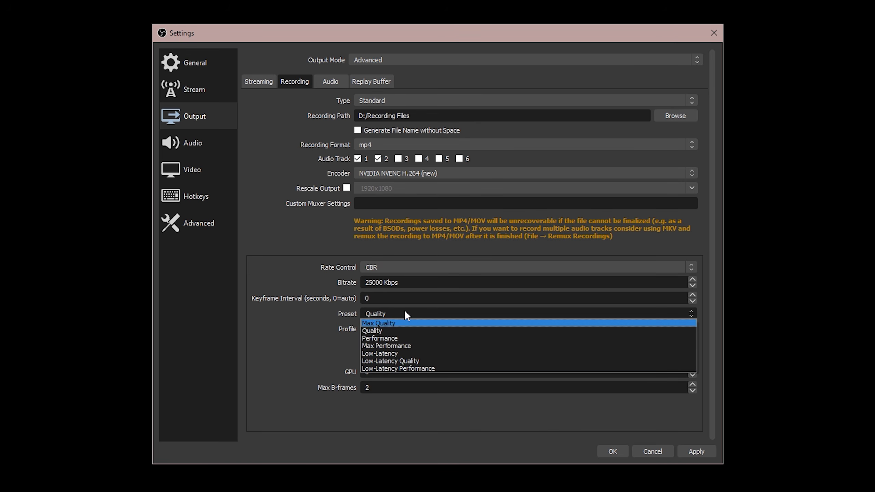
{"action": "left_click", "coordinate": [384, 331]}
{"action": "left_click", "coordinate": [380, 312]}
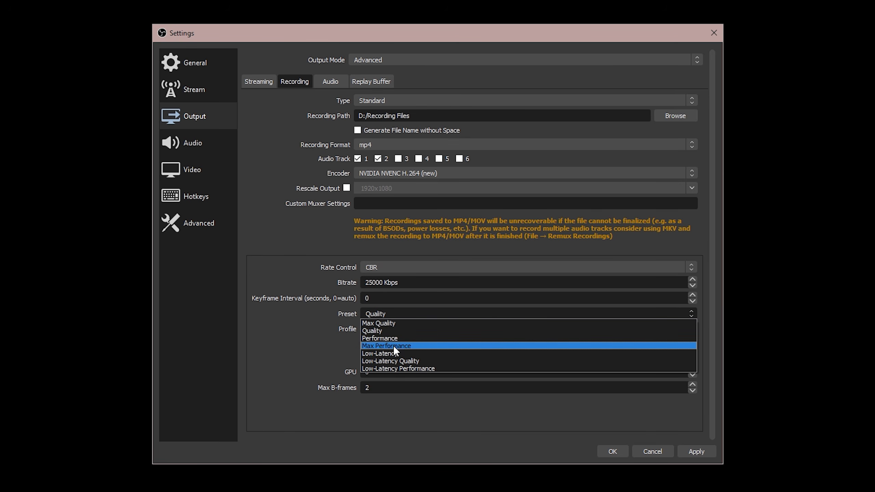
{"action": "left_click", "coordinate": [399, 313]}
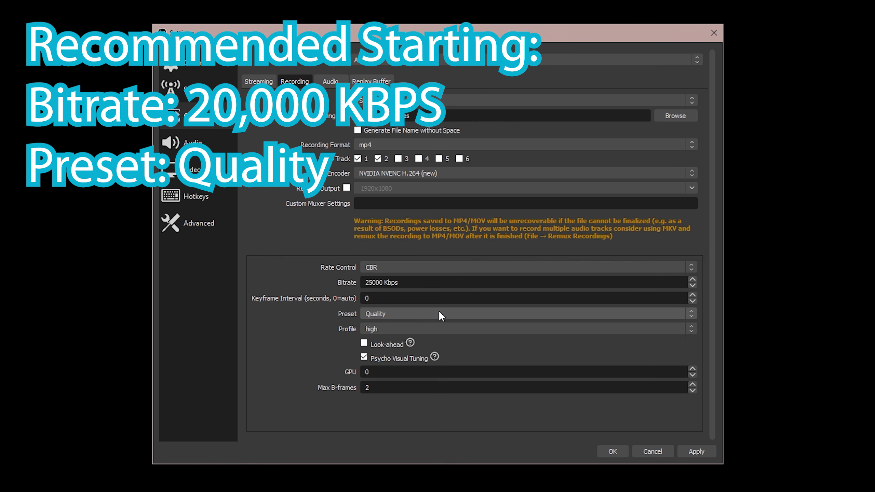
{"action": "left_click", "coordinate": [410, 314]}
{"action": "left_click", "coordinate": [383, 322]}
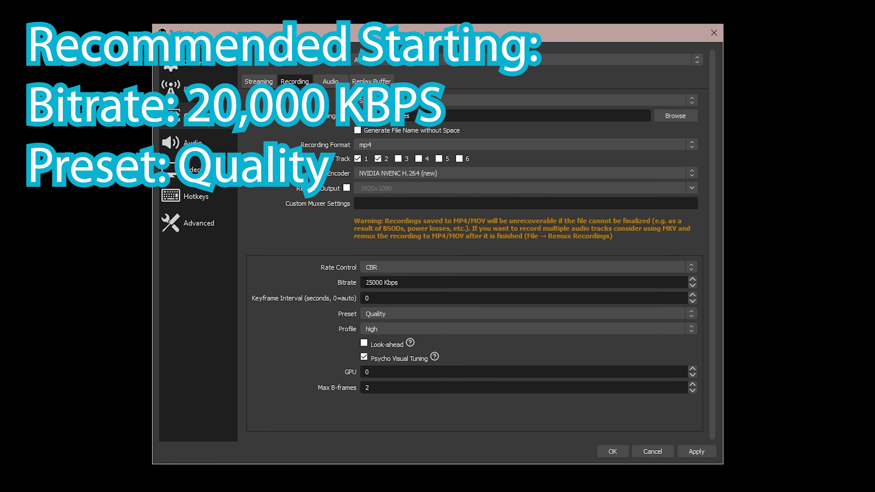
Step: Review the bitrate, profile and Max B-frames settings of the recording encoder
{"action": "left_click_drag", "start_coordinate": [366, 283], "coordinate": [384, 282]}
{"action": "left_click", "coordinate": [408, 281]}
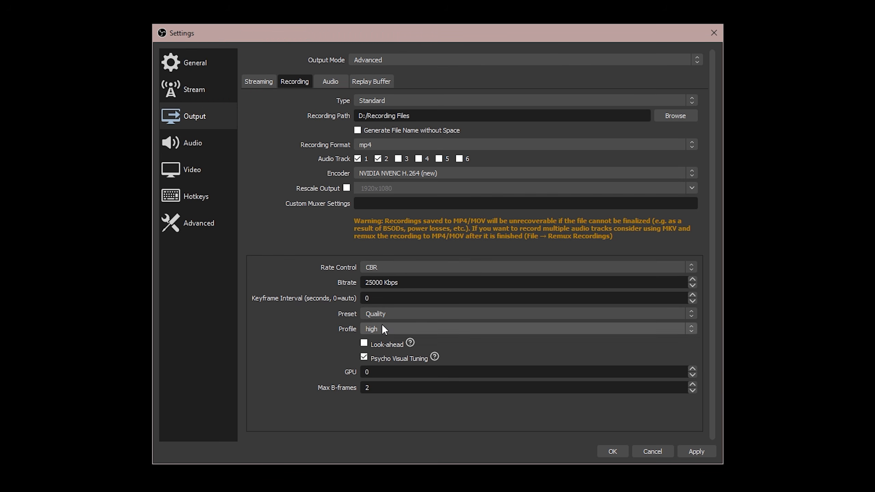
{"action": "left_click", "coordinate": [381, 327]}
{"action": "left_click", "coordinate": [382, 328]}
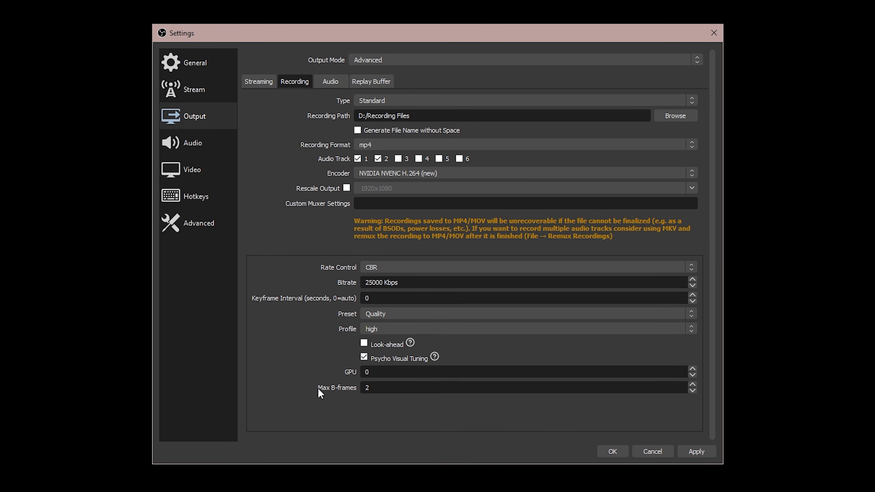
{"action": "left_click_drag", "start_coordinate": [396, 389], "coordinate": [350, 392]}
Step: Set the audio bitrate of Track 1 to 320 in the output settings
{"action": "left_click", "coordinate": [330, 82]}
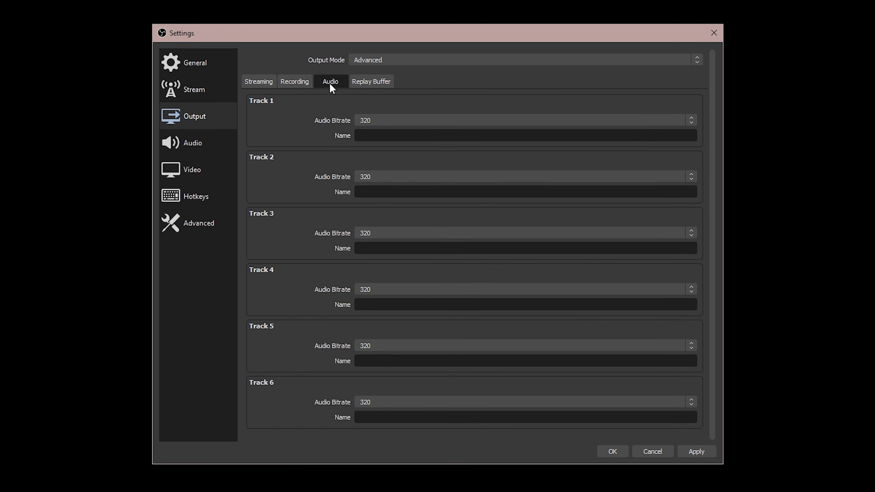
{"action": "left_click", "coordinate": [393, 121]}
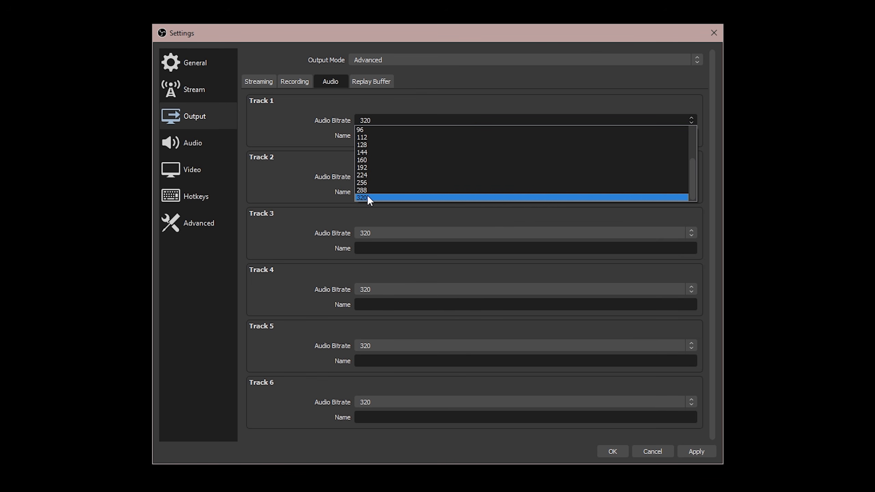
{"action": "left_click", "coordinate": [271, 197]}
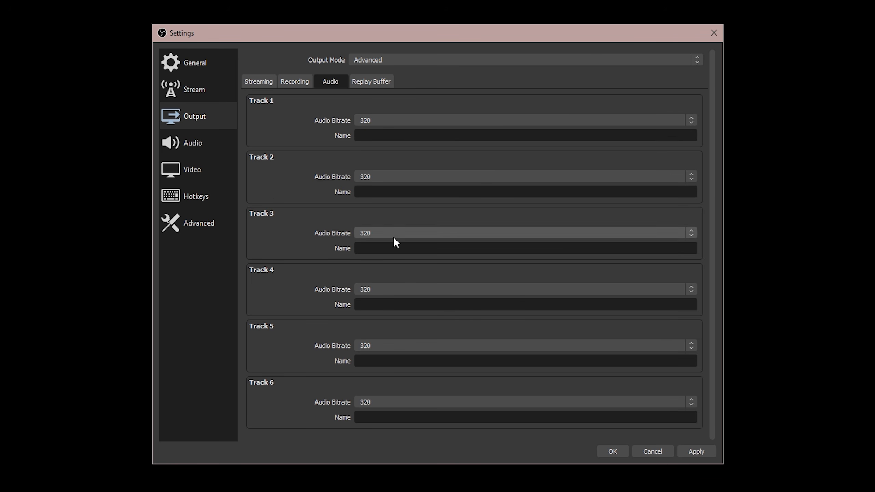
{"action": "left_click", "coordinate": [399, 121]}
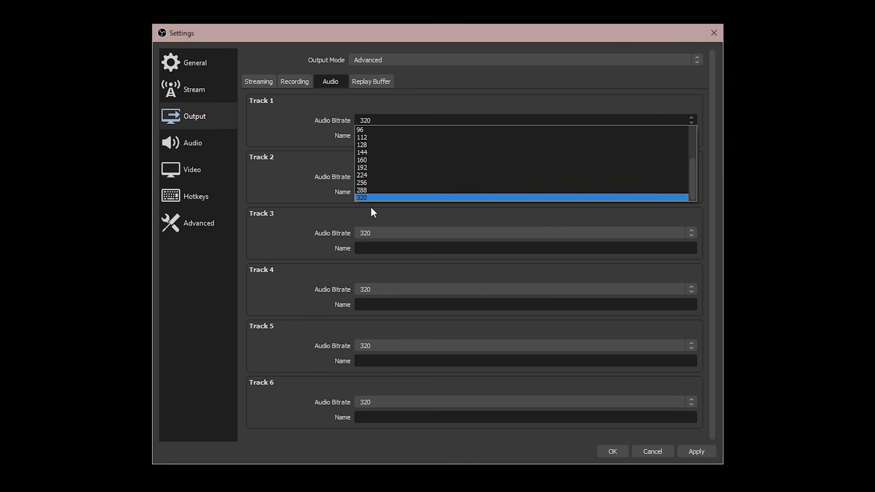
{"action": "left_click", "coordinate": [371, 197]}
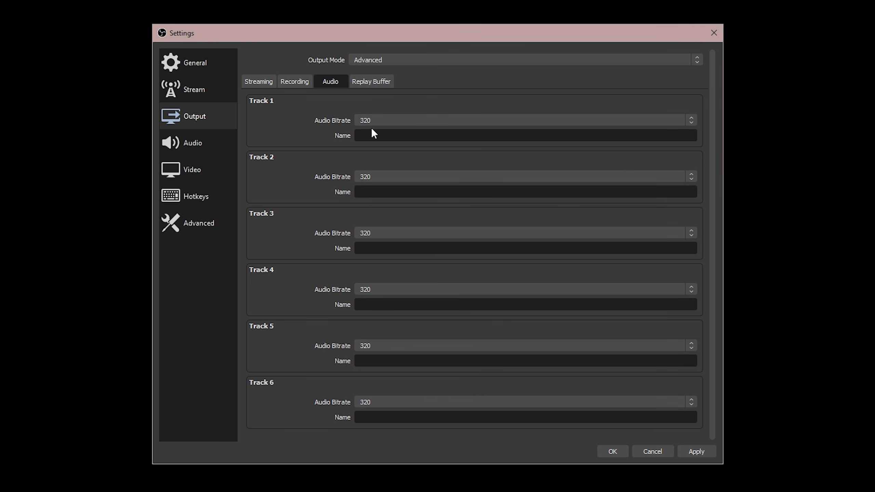
{"action": "left_click", "coordinate": [372, 122]}
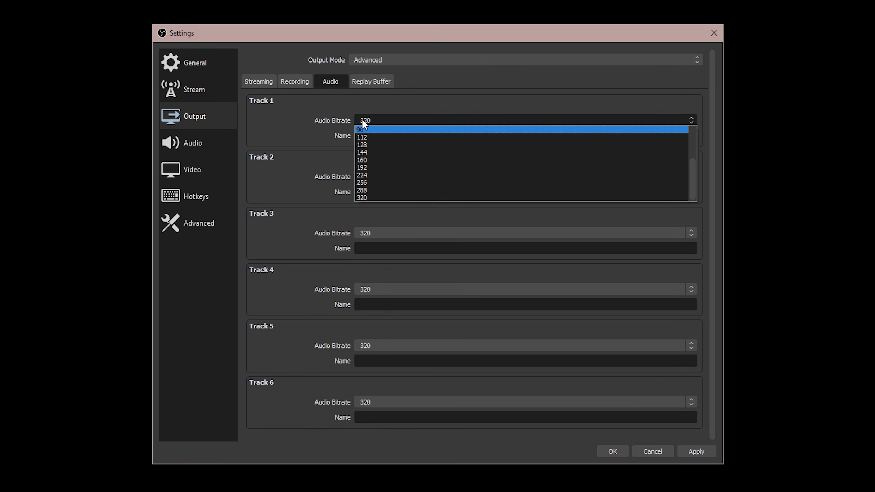
{"action": "left_click", "coordinate": [381, 120]}
Step: Review the recording bitrate again, and look over the audio track and replay buffer output settings
{"action": "left_click", "coordinate": [289, 83]}
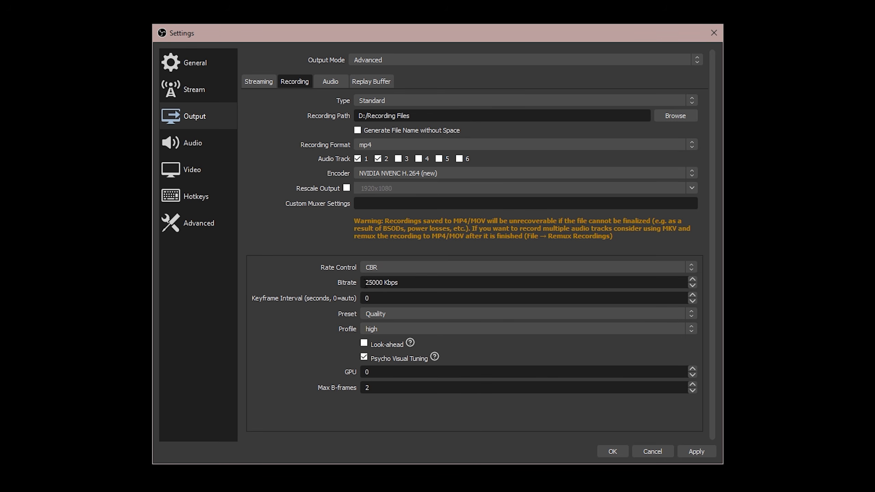
{"action": "left_click_drag", "start_coordinate": [366, 284], "coordinate": [385, 282]}
{"action": "left_click", "coordinate": [376, 282]}
{"action": "left_click_drag", "start_coordinate": [365, 283], "coordinate": [384, 283]}
{"action": "left_click", "coordinate": [388, 284]}
{"action": "left_click", "coordinate": [339, 82]}
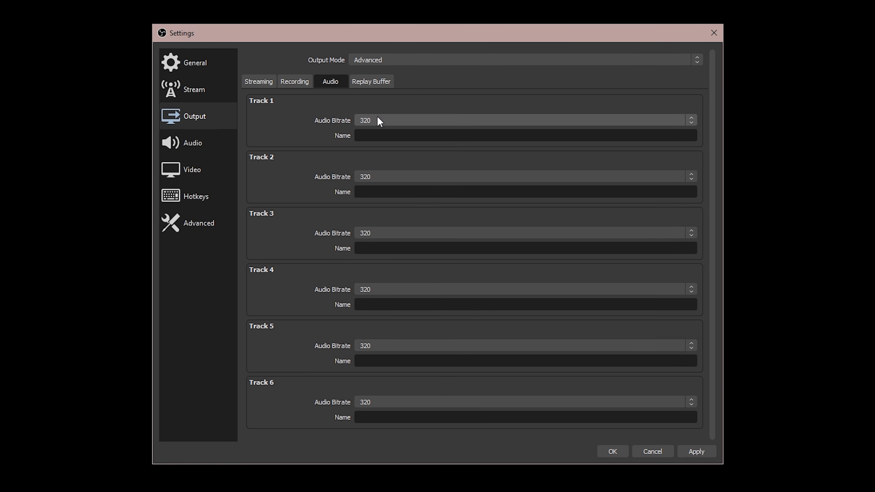
{"action": "left_click", "coordinate": [370, 84]}
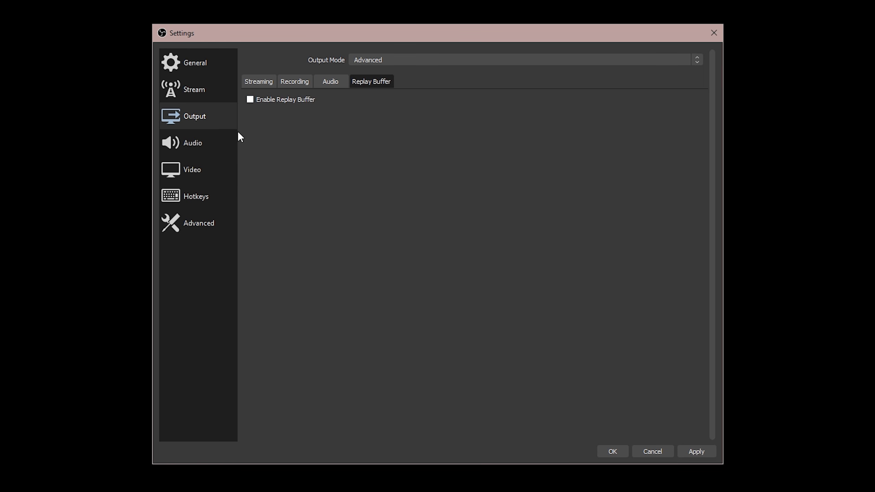
Step: Set the sample rate to 48 kHz and the channels to Stereo in the general audio settings
{"action": "left_click", "coordinate": [203, 144]}
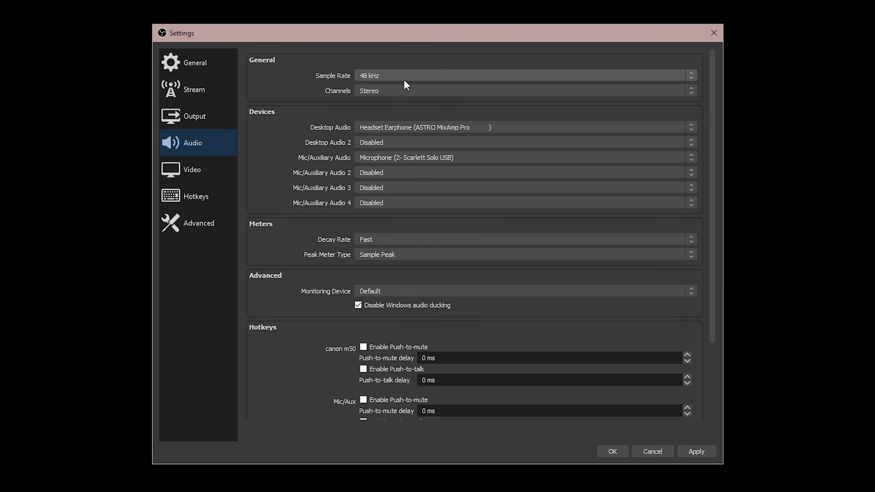
{"action": "left_click", "coordinate": [388, 76]}
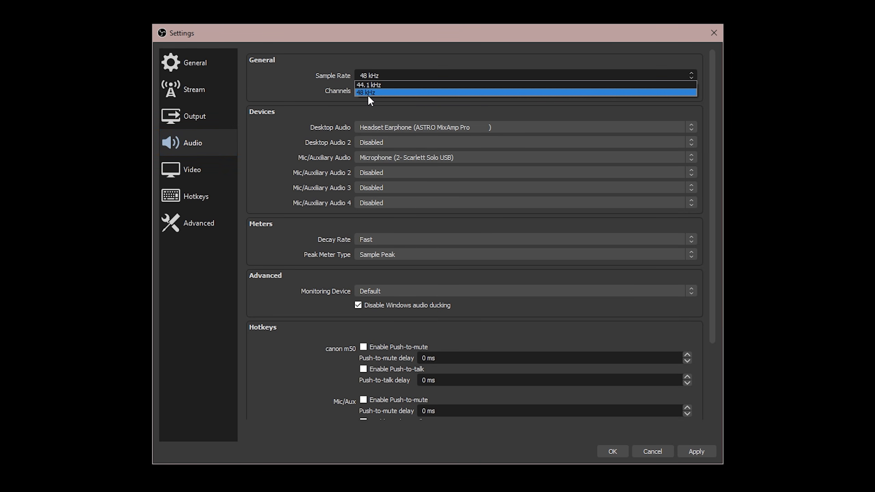
{"action": "left_click", "coordinate": [396, 71]}
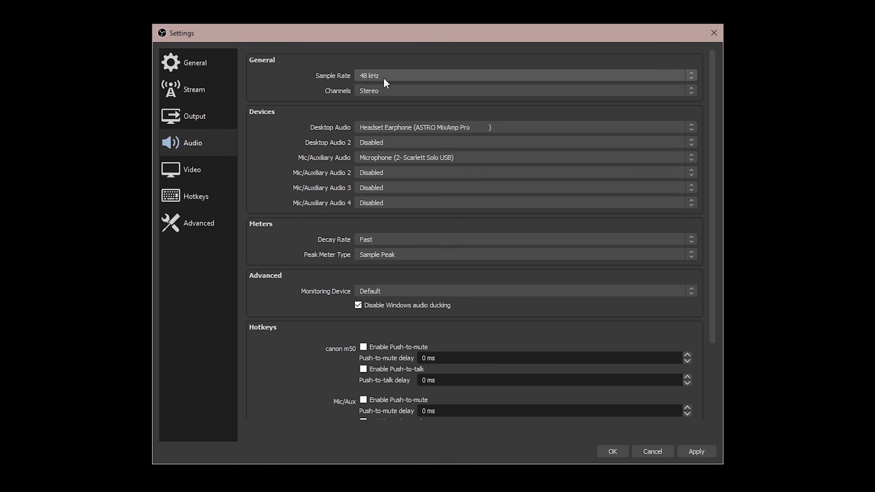
{"action": "left_click", "coordinate": [402, 88]}
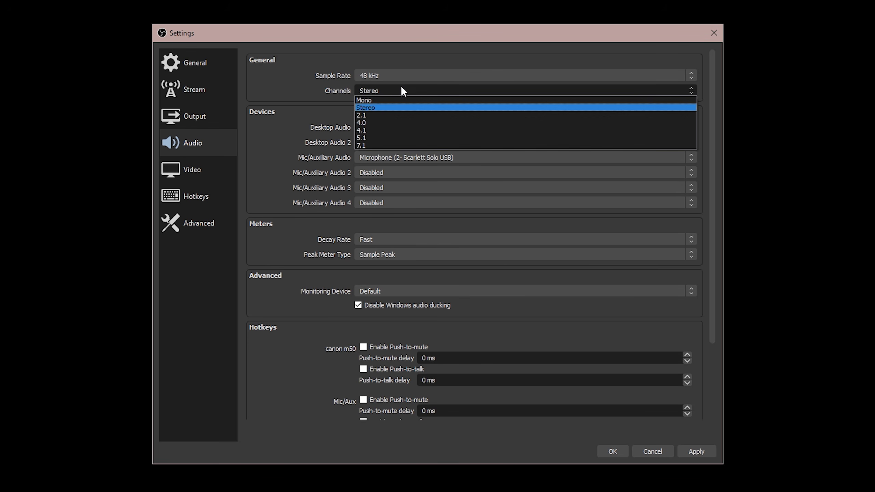
{"action": "left_click", "coordinate": [372, 107]}
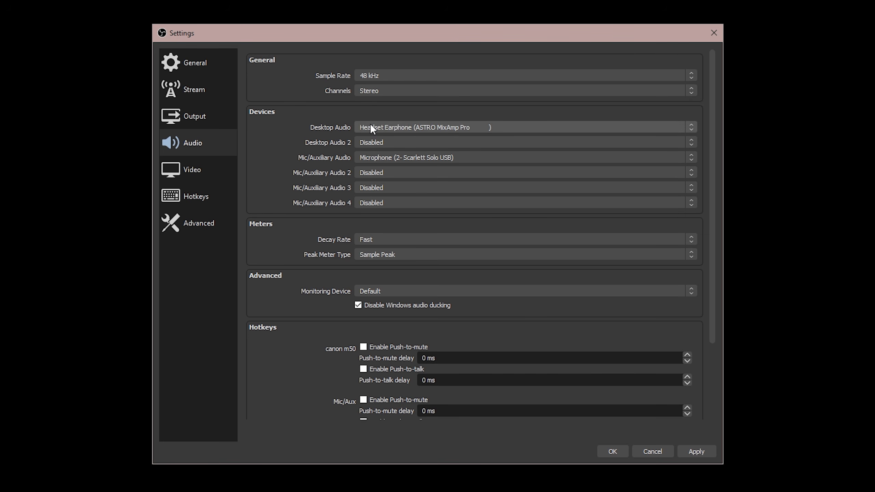
Step: Review the recording output settings again, including the audio tracks, and return to the audio settings
{"action": "left_click", "coordinate": [177, 115]}
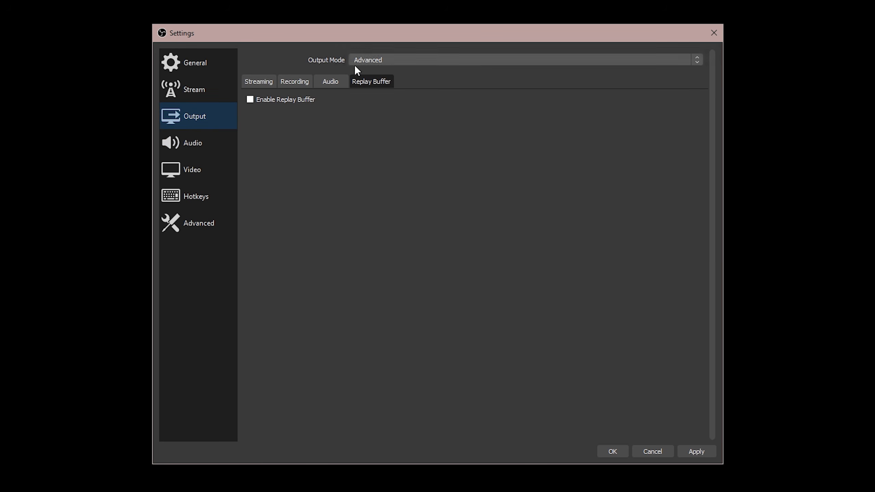
{"action": "left_click", "coordinate": [297, 85]}
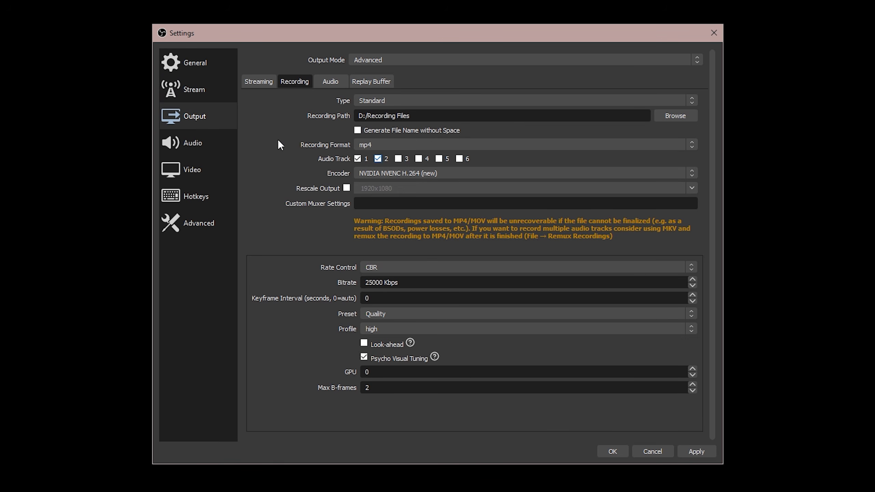
{"action": "left_click", "coordinate": [214, 142]}
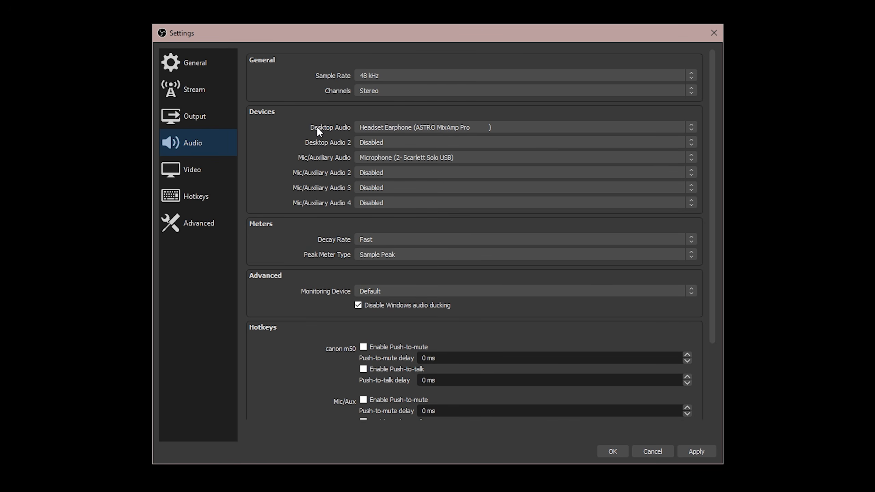
Step: Check the Windows sound output and set Desktop Audio to Headset Earphone (ASTRO MixAmp Pro)
{"action": "left_click", "coordinate": [433, 128]}
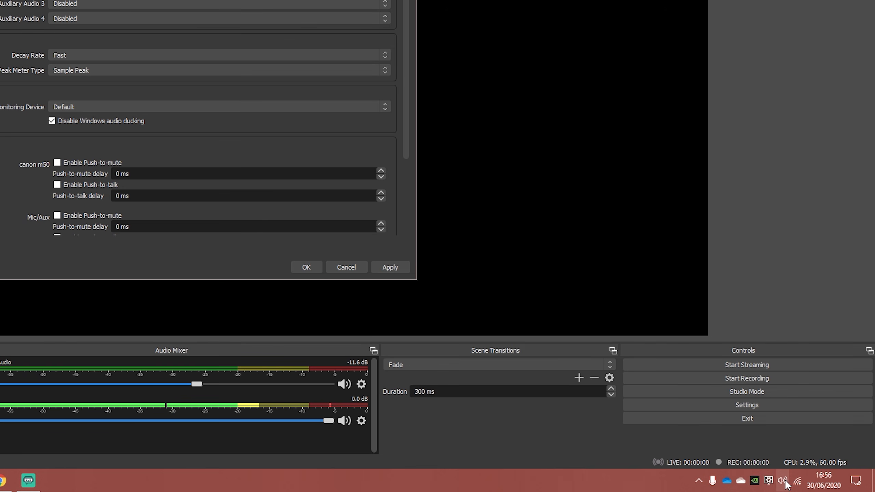
{"action": "left_click", "coordinate": [783, 481]}
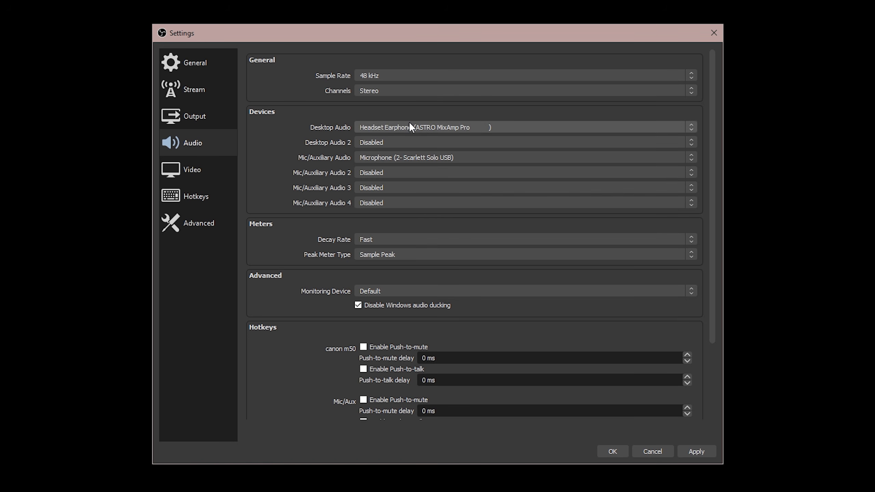
{"action": "left_click", "coordinate": [406, 127]}
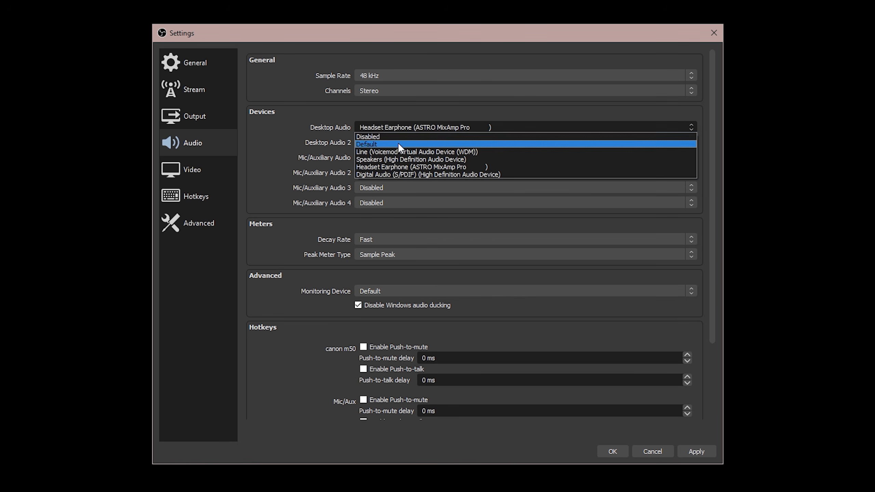
{"action": "left_click", "coordinate": [397, 167]}
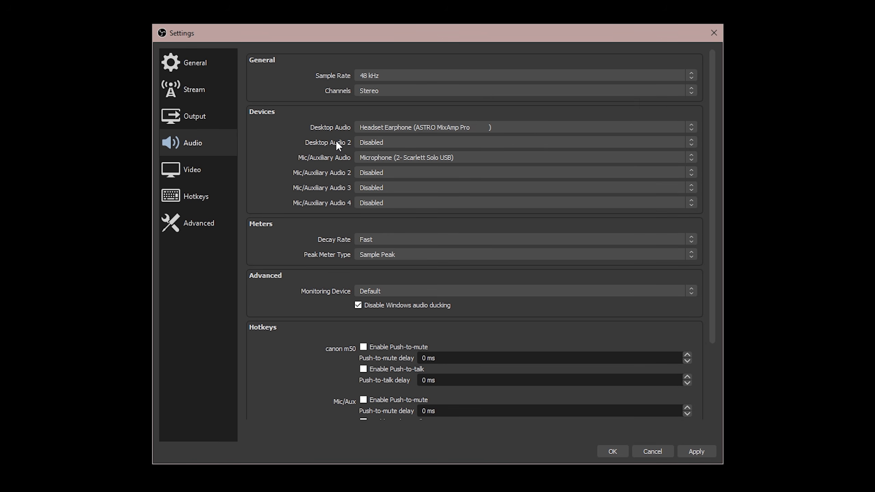
Step: Keep Desktop Audio 2 Disabled and set Mic/Auxiliary Audio to Microphone (2- Scarlett Solo USB)
{"action": "left_click", "coordinate": [393, 140]}
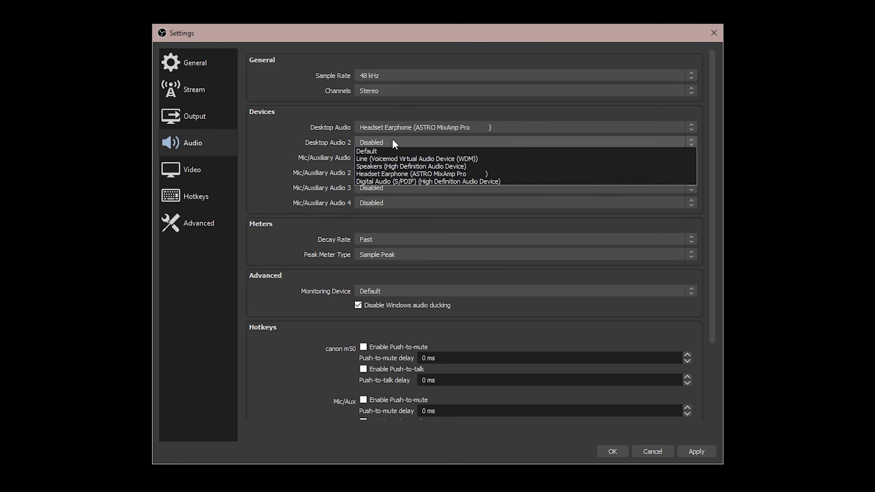
{"action": "left_click", "coordinate": [393, 144]}
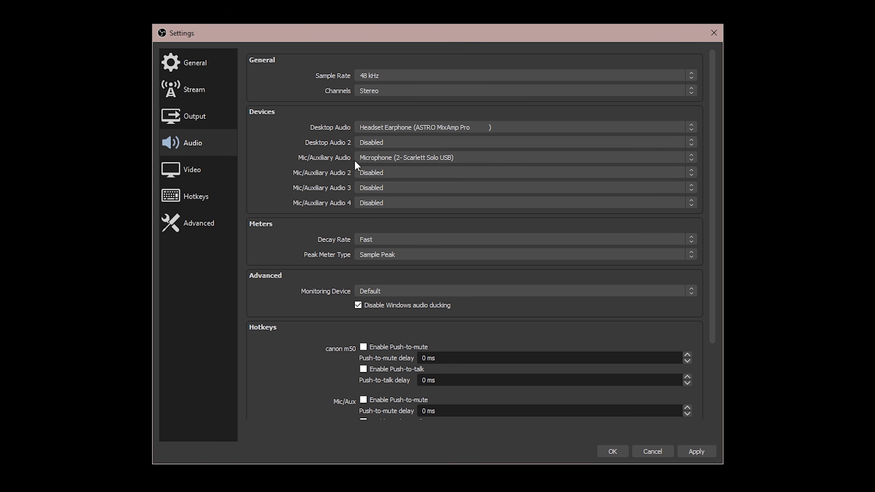
{"action": "left_click", "coordinate": [393, 158]}
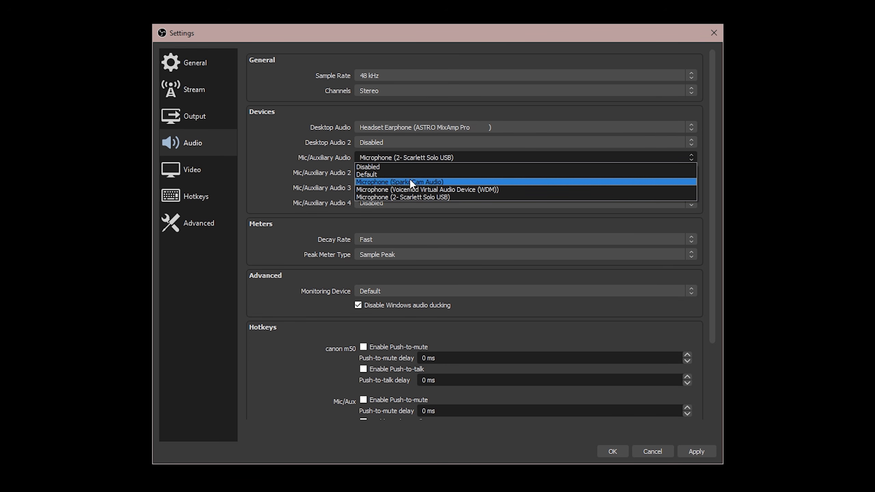
{"action": "left_click", "coordinate": [427, 197]}
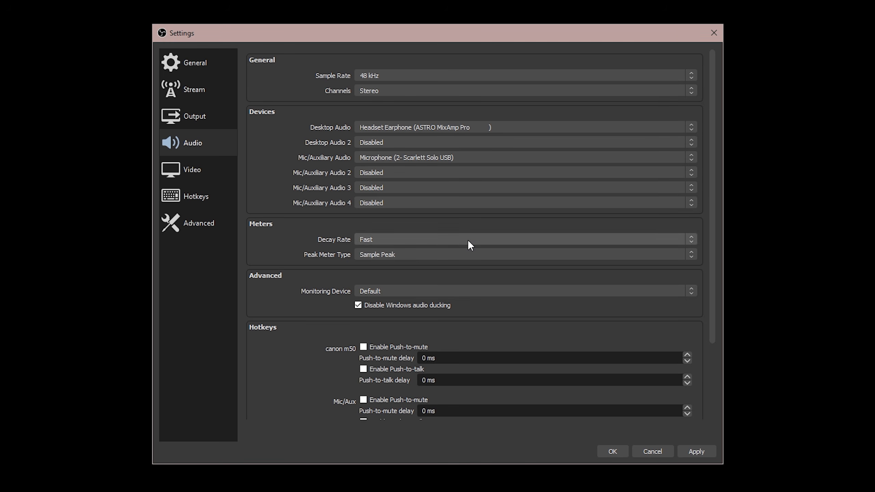
Step: Look over the audio meters, monitoring device and the push-to-mute and push-to-talk options
{"action": "scroll", "coordinate": [426, 228], "scroll_direction": "down", "scroll_amount": 3}
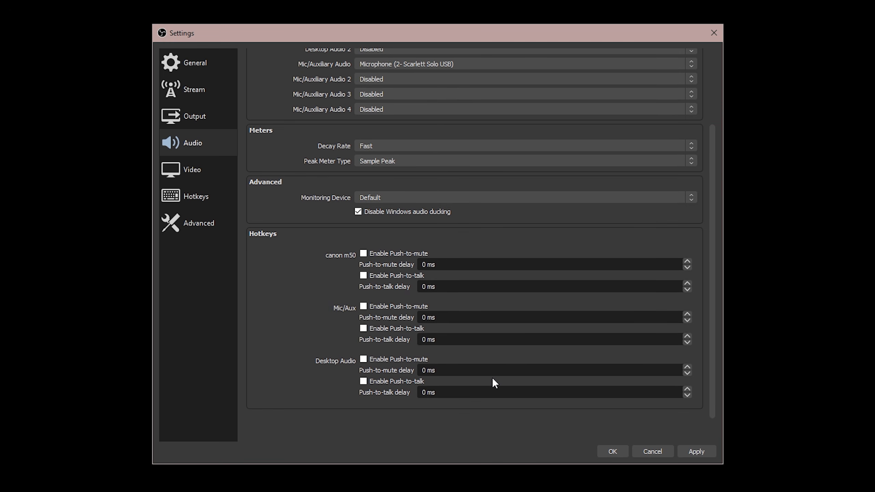
{"action": "scroll", "coordinate": [492, 377], "scroll_direction": "up", "scroll_amount": 1}
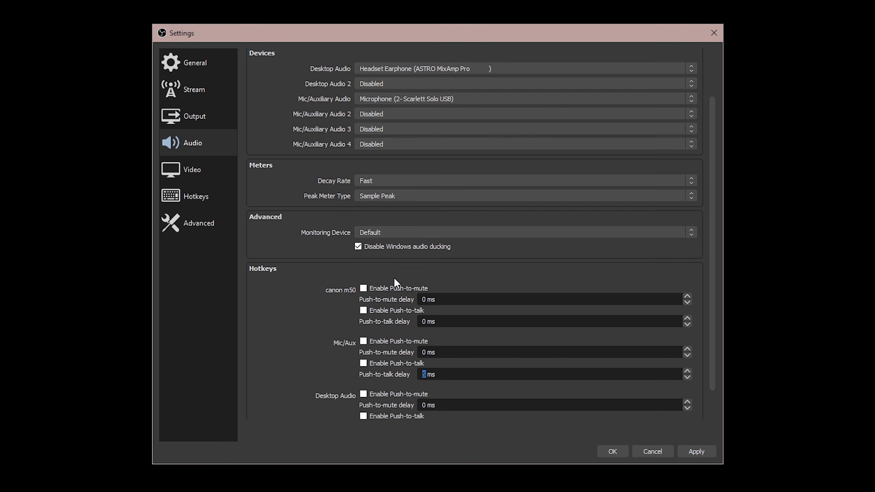
{"action": "left_click", "coordinate": [269, 371]}
{"action": "scroll", "coordinate": [400, 322], "scroll_direction": "up", "scroll_amount": 1}
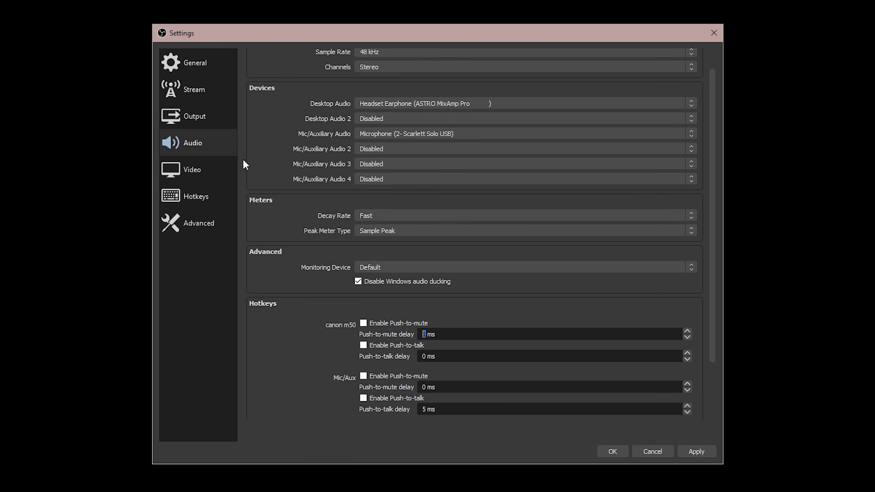
Step: Open the video settings and examine the available base (canvas) resolutions without changing the selection
{"action": "left_click", "coordinate": [204, 169]}
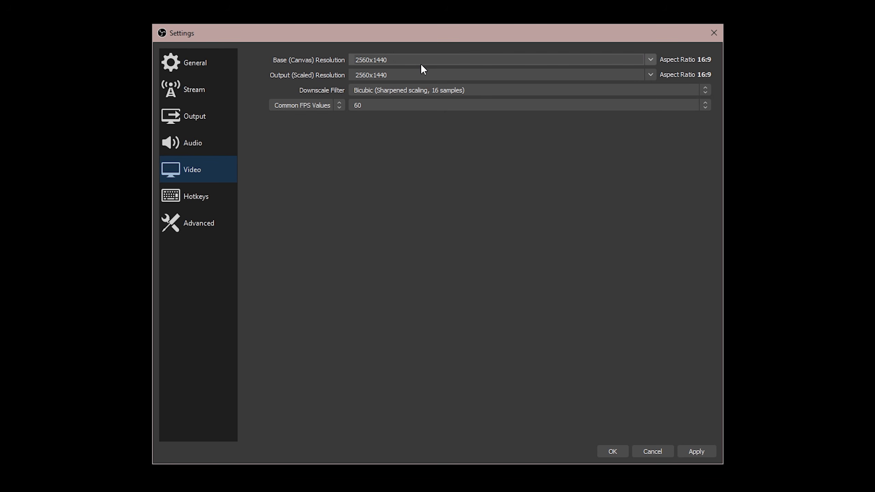
{"action": "left_click", "coordinate": [649, 60]}
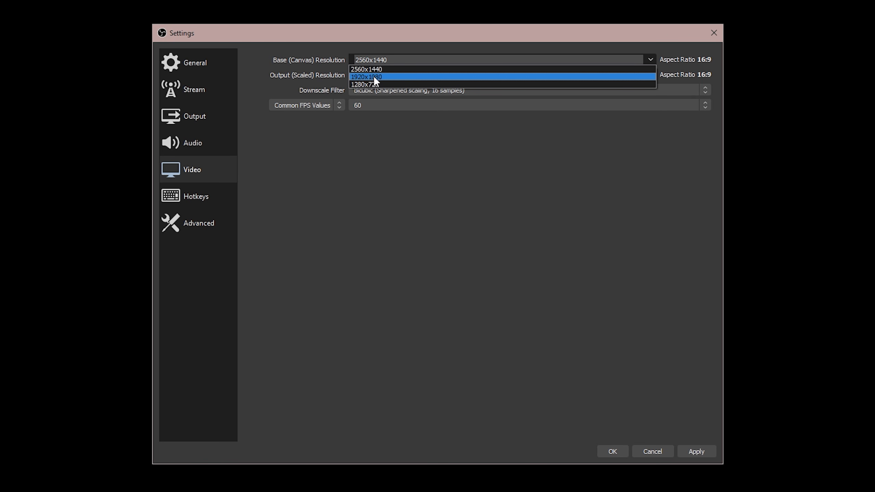
{"action": "left_click", "coordinate": [282, 58]}
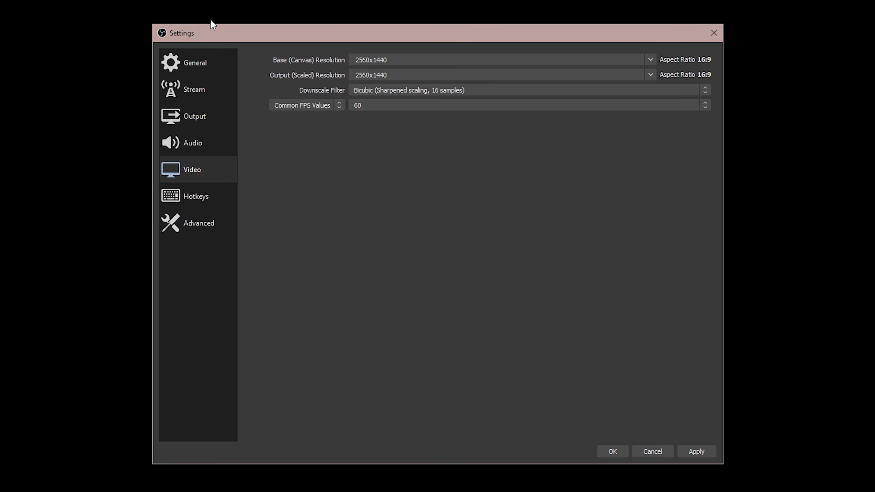
{"action": "left_click", "coordinate": [652, 57]}
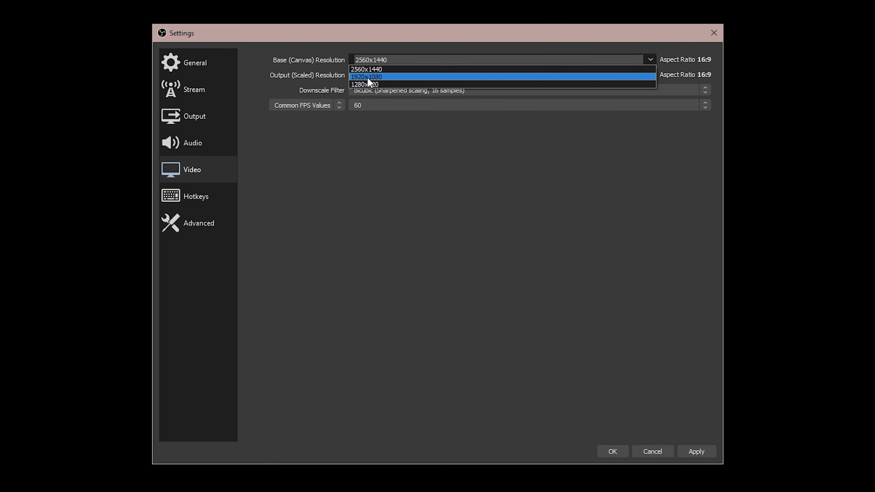
{"action": "left_click", "coordinate": [275, 79]}
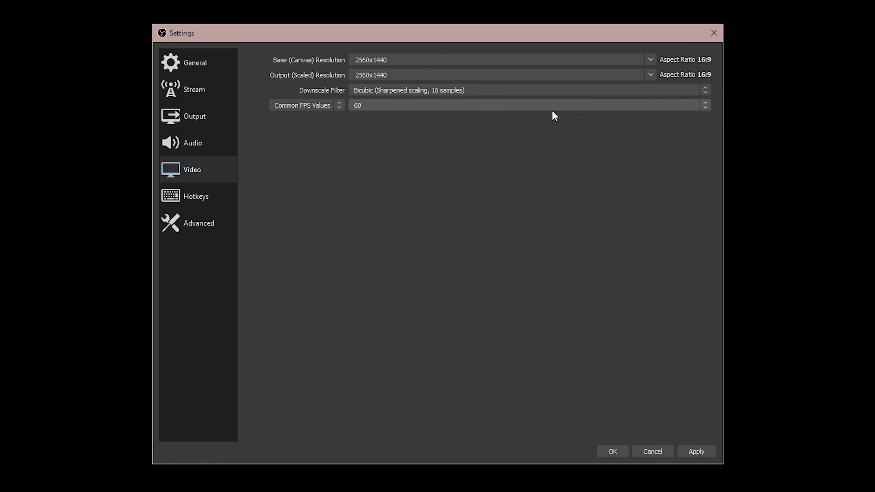
Step: Try an output (scaled) resolution of 1920x1080 and switch it back to 2560x1440
{"action": "left_click", "coordinate": [649, 75]}
{"action": "left_click", "coordinate": [649, 74]}
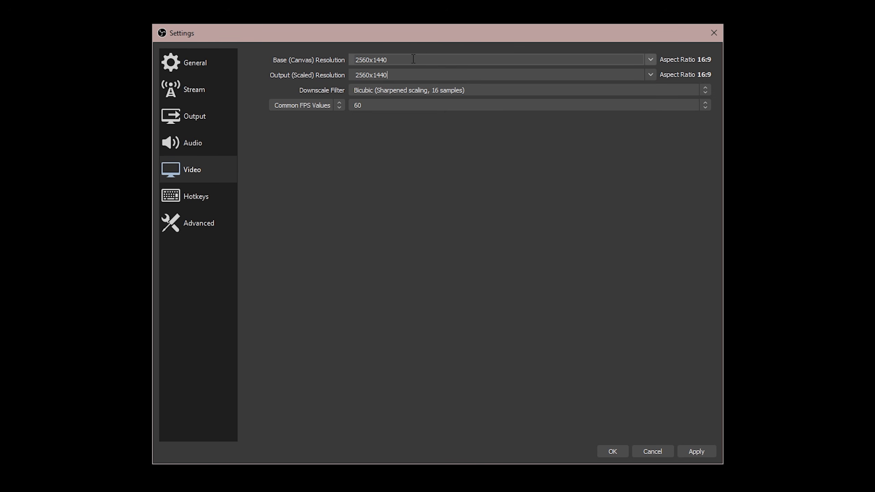
{"action": "left_click", "coordinate": [651, 74]}
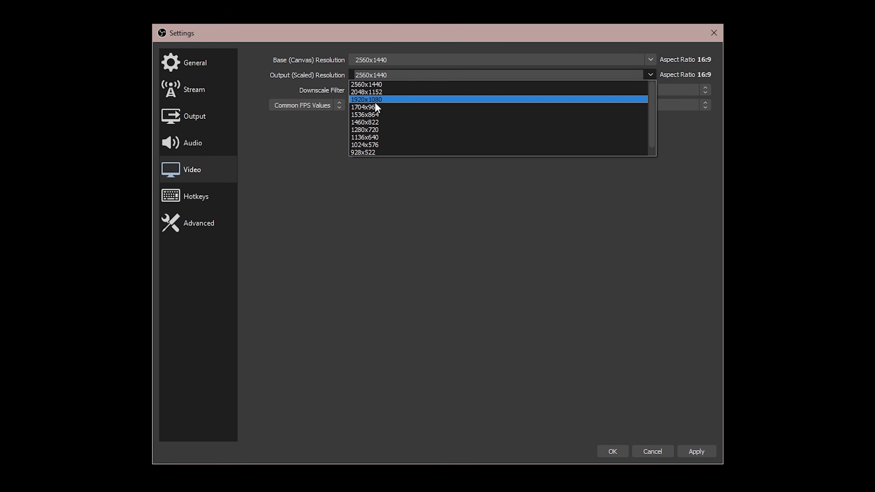
{"action": "left_click", "coordinate": [386, 99]}
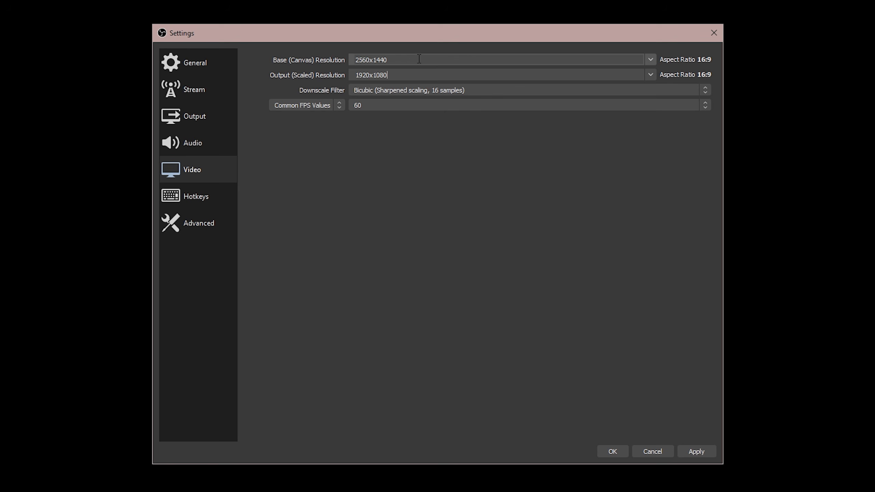
{"action": "left_click", "coordinate": [650, 74]}
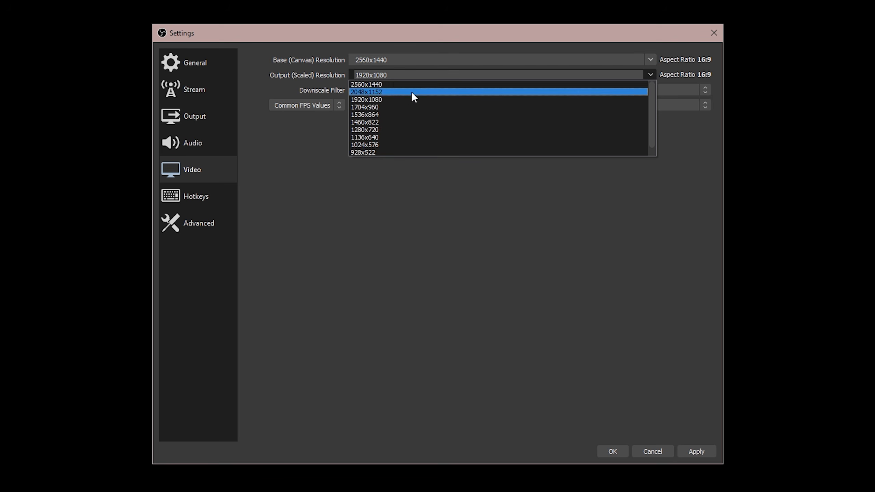
{"action": "left_click", "coordinate": [393, 85]}
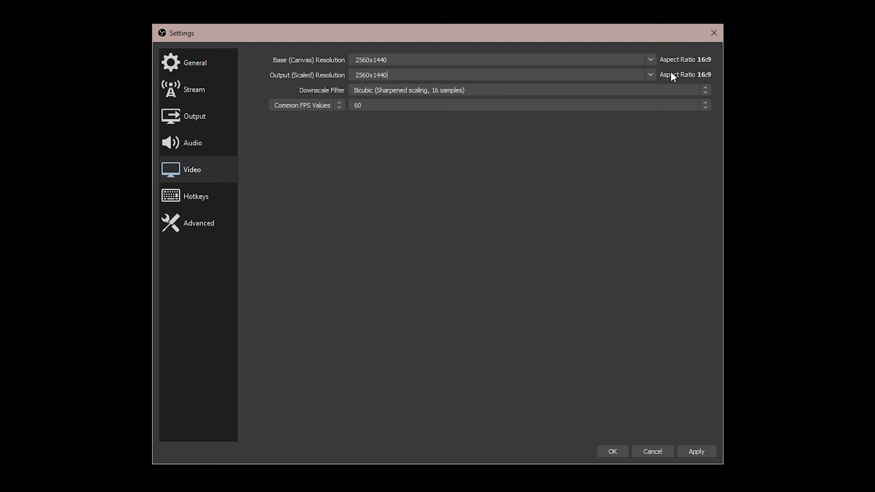
Step: Set the base (canvas) resolution to 1920x1080 and the output (scaled) resolution to 1280x720
{"action": "left_click", "coordinate": [648, 59]}
{"action": "left_click", "coordinate": [377, 77]}
{"action": "left_click", "coordinate": [650, 75]}
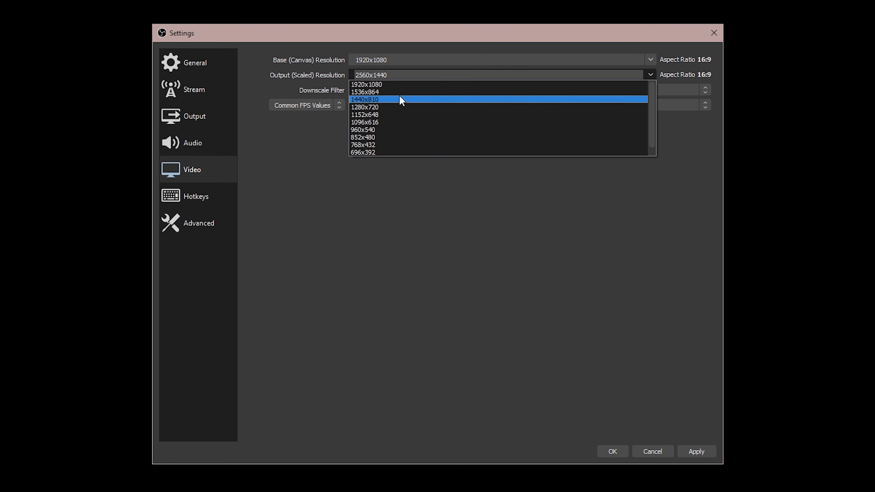
{"action": "left_click", "coordinate": [384, 82]}
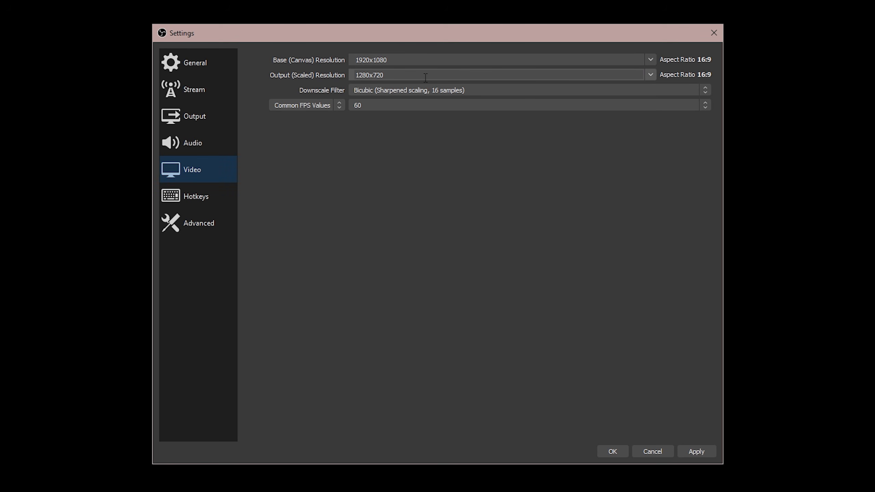
Step: Set the downscale filter to Bicubic (Sharpened scaling, 16 samples) and check the common FPS values
{"action": "left_click", "coordinate": [387, 88]}
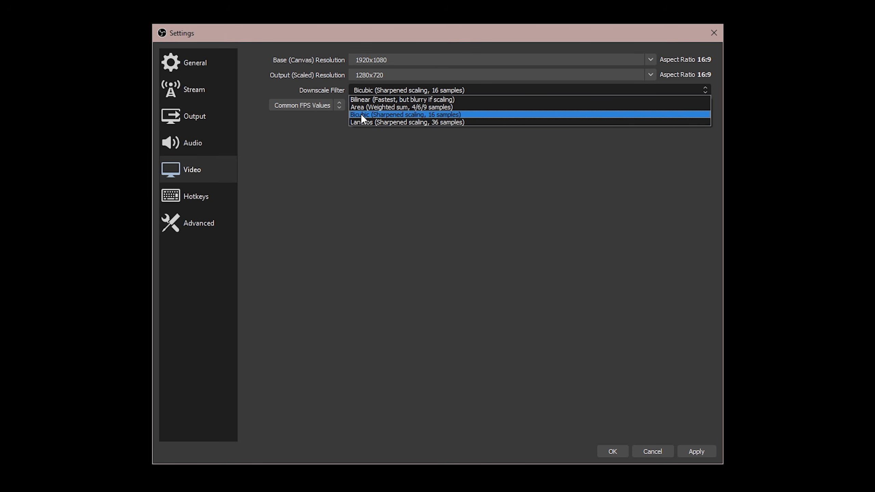
{"action": "left_click", "coordinate": [373, 115]}
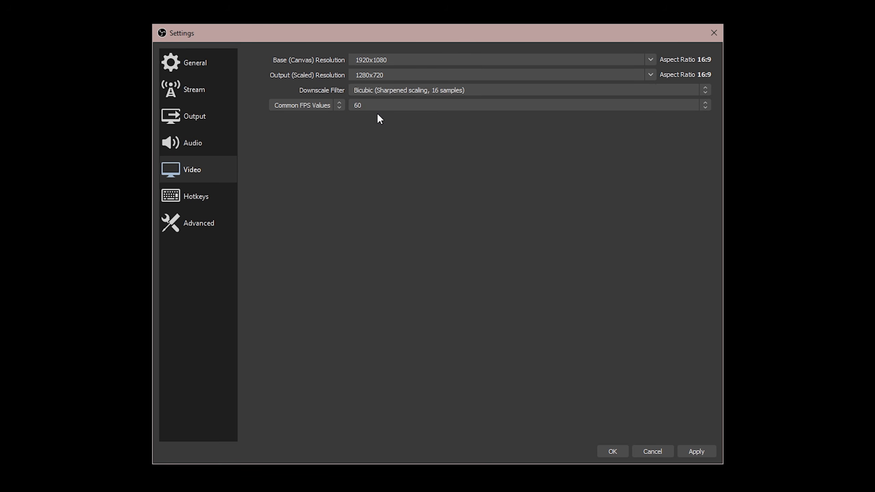
{"action": "left_click", "coordinate": [397, 89]}
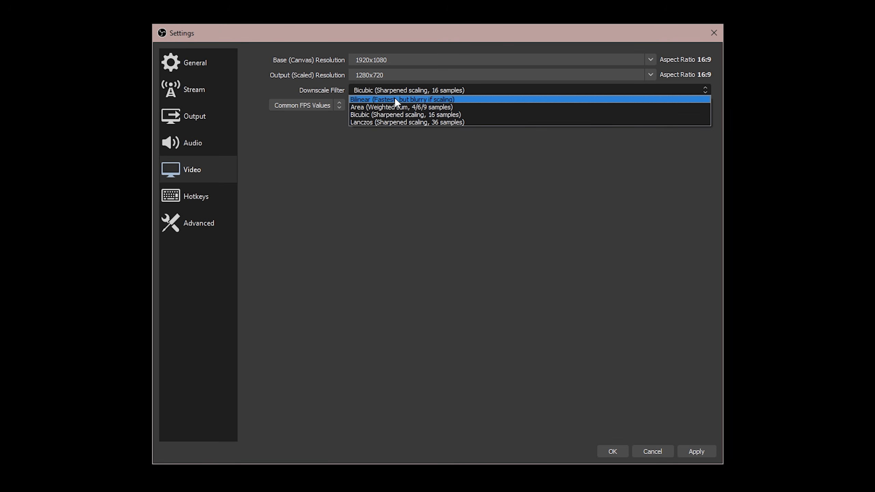
{"action": "left_click", "coordinate": [397, 115]}
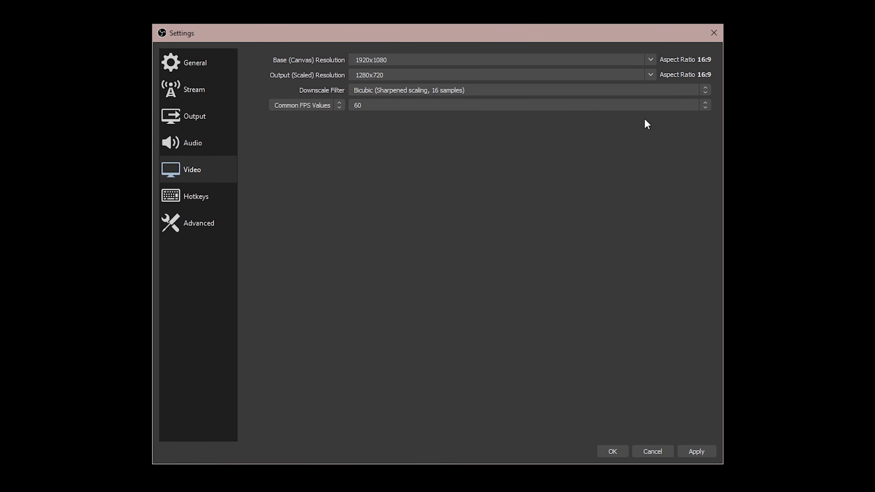
{"action": "left_click", "coordinate": [706, 106]}
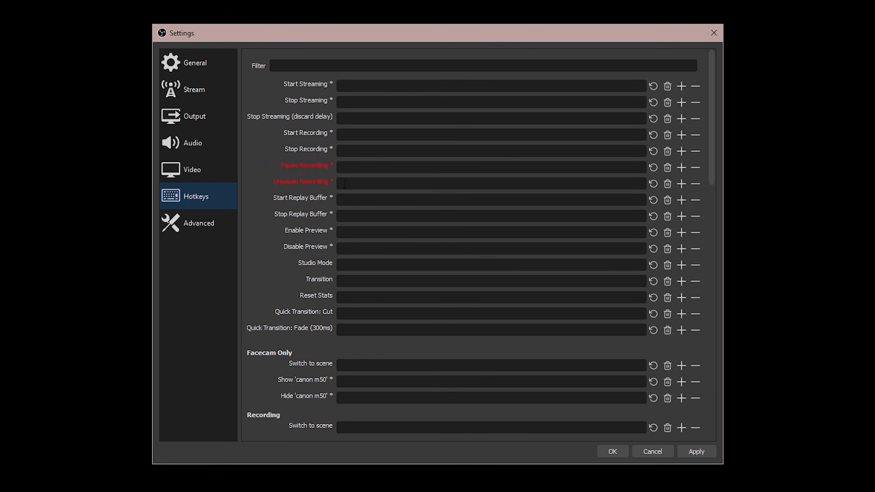
Step: Look through the available hotkeys and activate the Start Recording hotkey field
{"action": "scroll", "coordinate": [319, 122], "scroll_direction": "down", "scroll_amount": 12}
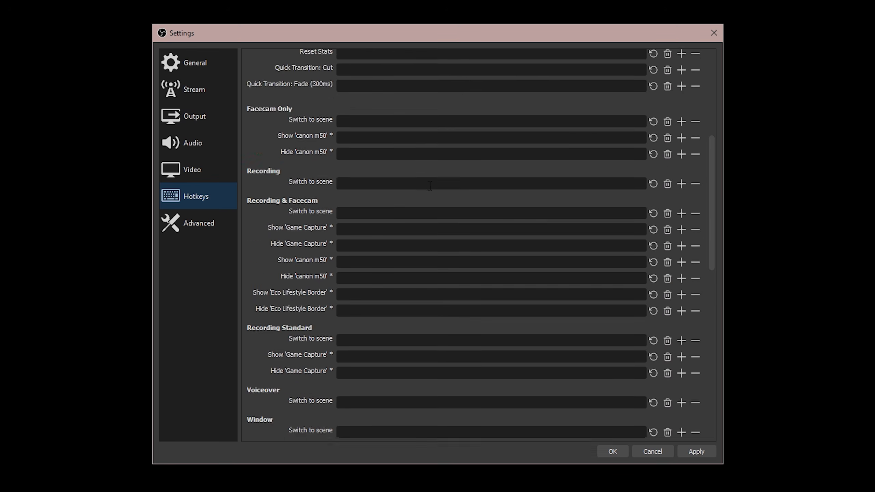
{"action": "scroll", "coordinate": [411, 294], "scroll_direction": "down", "scroll_amount": 3}
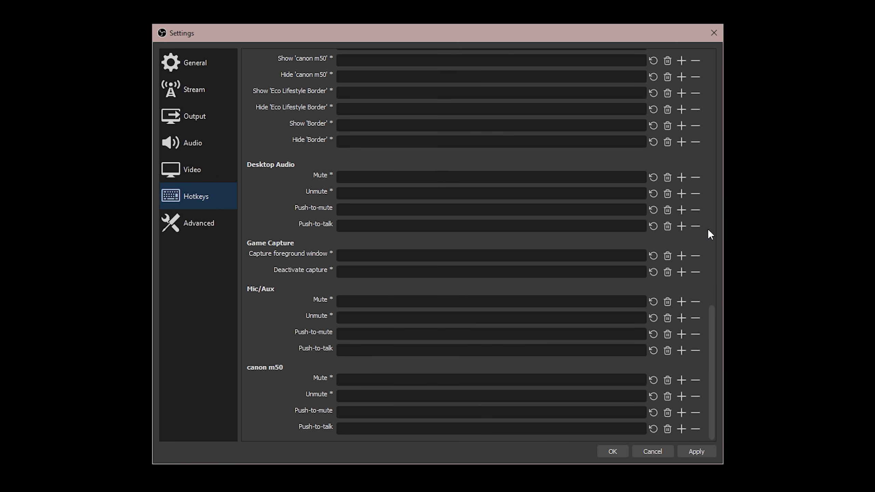
{"action": "left_click_drag", "start_coordinate": [713, 335], "coordinate": [707, 39]}
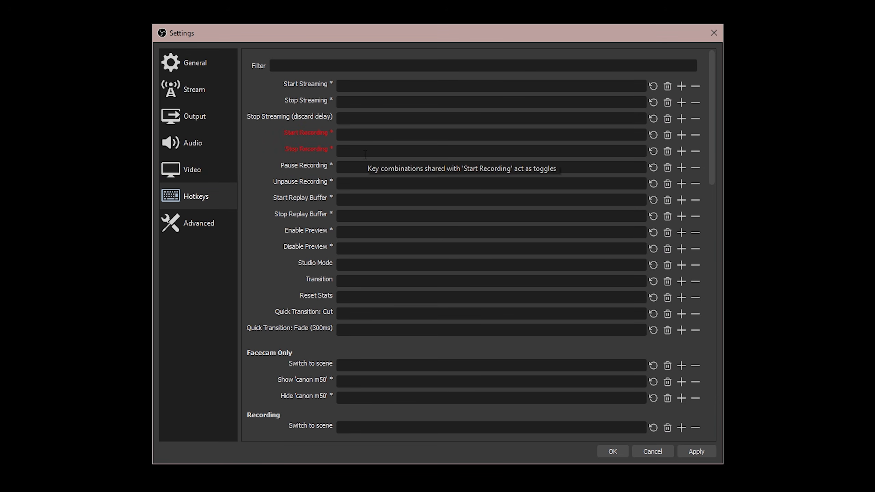
{"action": "left_click", "coordinate": [352, 135]}
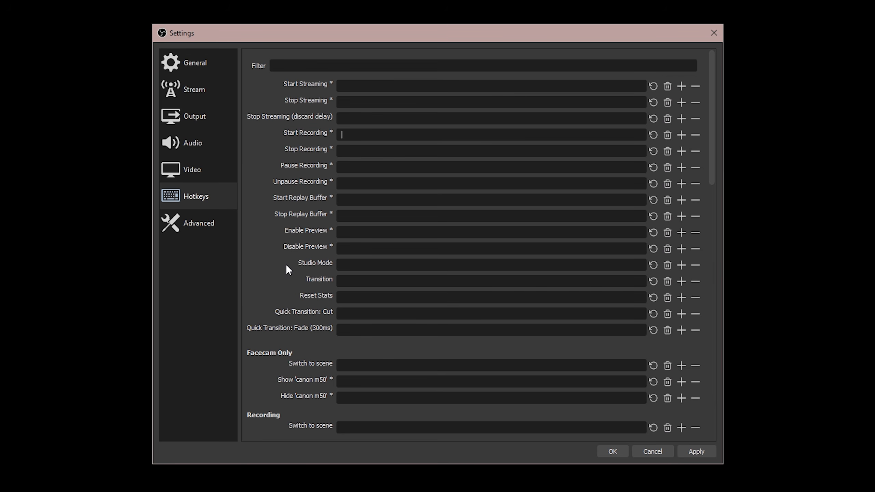
Step: Assign F1 as the hotkey for both Start Recording and Stop Recording
{"action": "key", "text": "F1"}
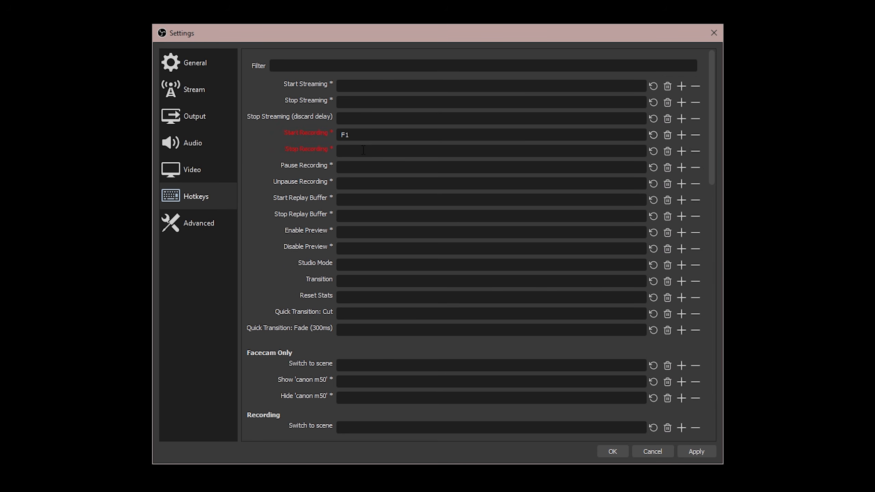
{"action": "left_click", "coordinate": [363, 150]}
{"action": "key", "text": "F1"}
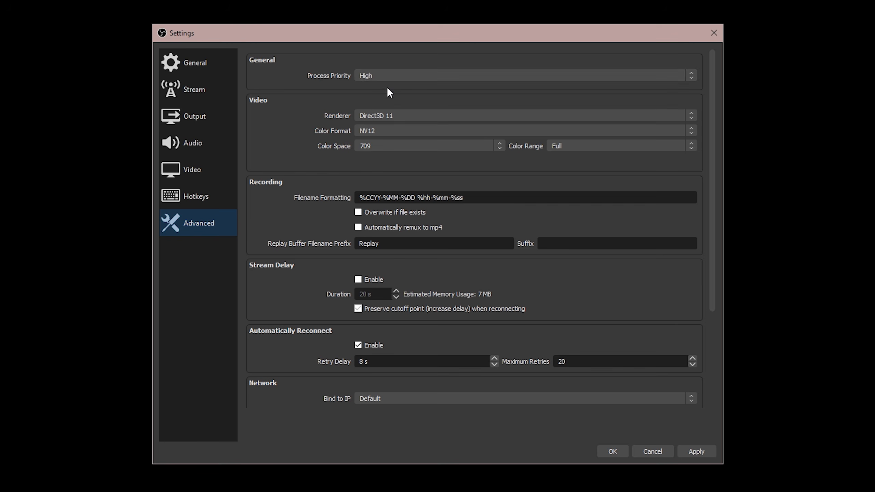
Step: Go through the advanced process priority, color format, color space and color range options, keeping High, NV12, 709 and Full
{"action": "left_click", "coordinate": [398, 79]}
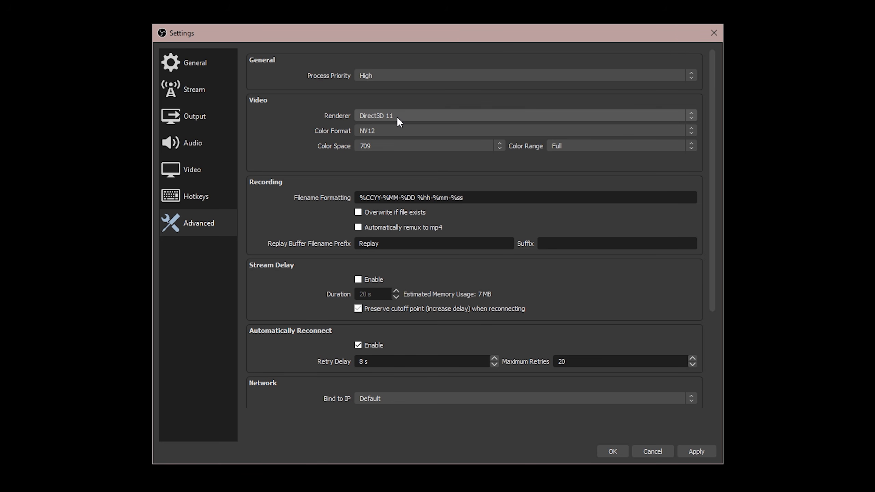
{"action": "left_click", "coordinate": [422, 130]}
{"action": "left_click", "coordinate": [422, 130]}
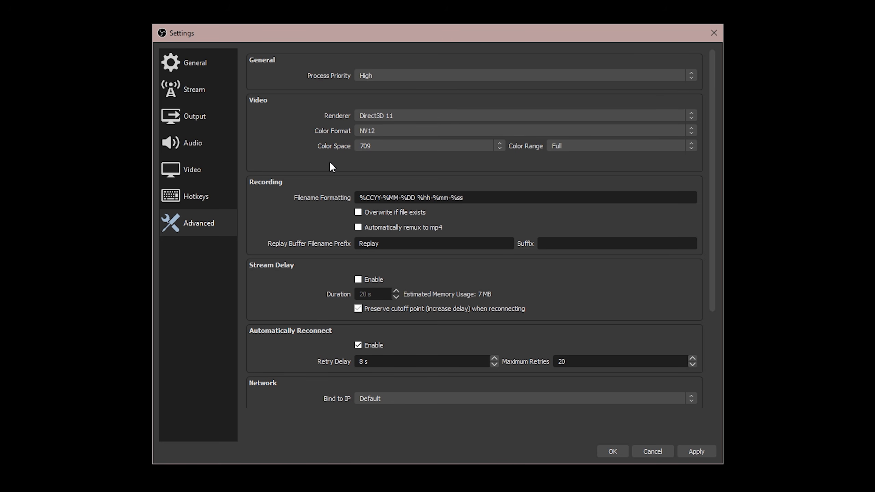
{"action": "left_click", "coordinate": [400, 147]}
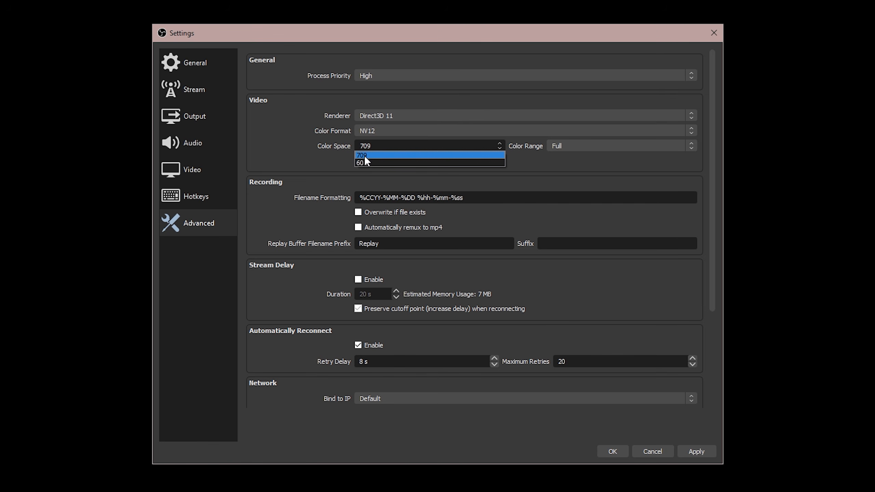
{"action": "left_click", "coordinate": [385, 149]}
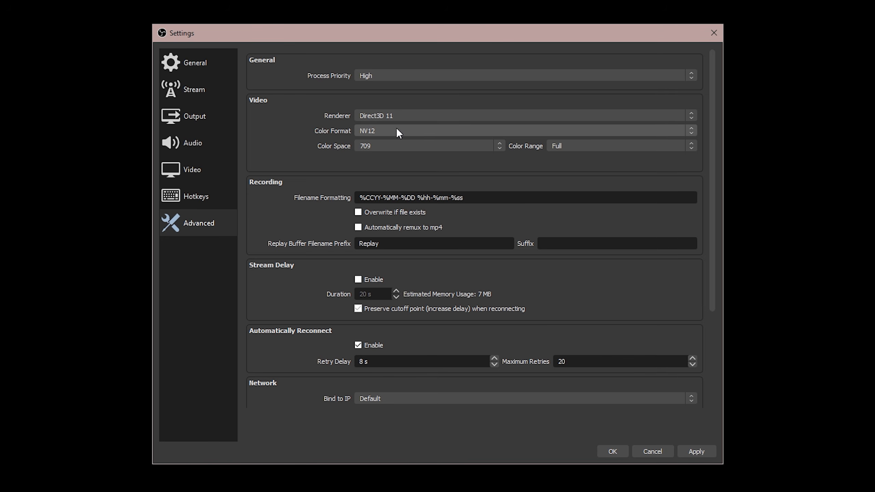
{"action": "left_click", "coordinate": [365, 146]}
{"action": "left_click", "coordinate": [378, 145]}
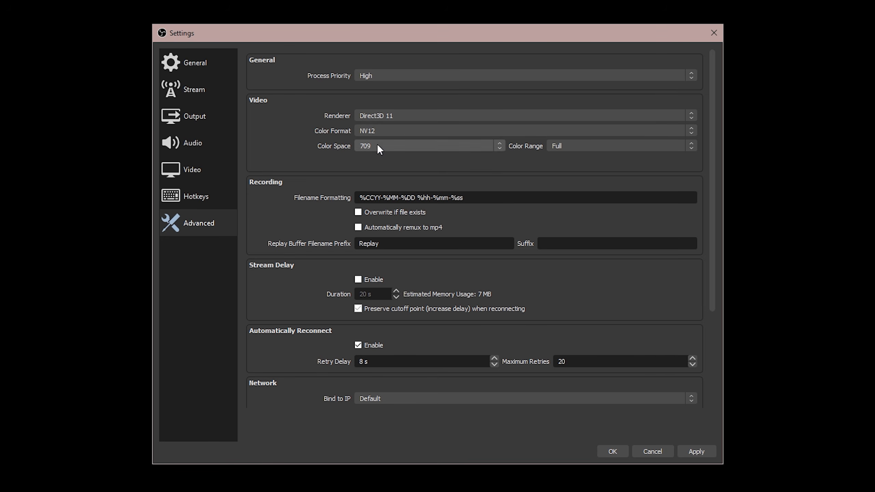
{"action": "left_click", "coordinate": [595, 145]}
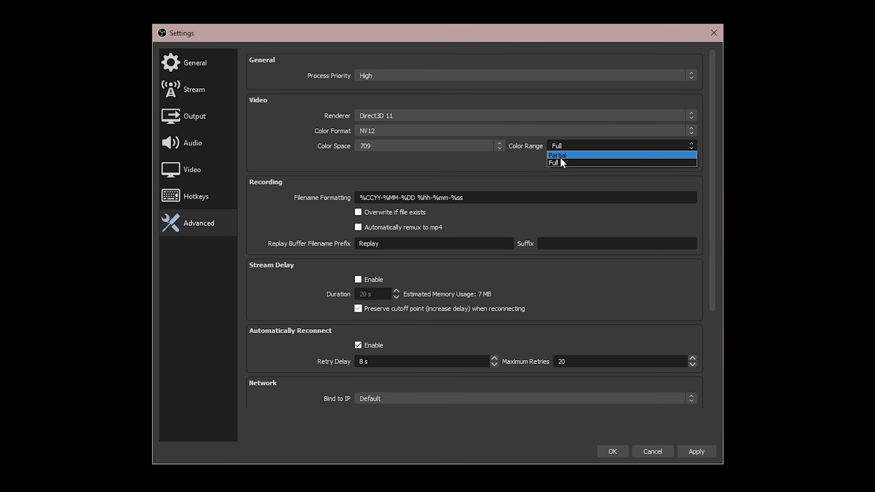
{"action": "left_click", "coordinate": [570, 161]}
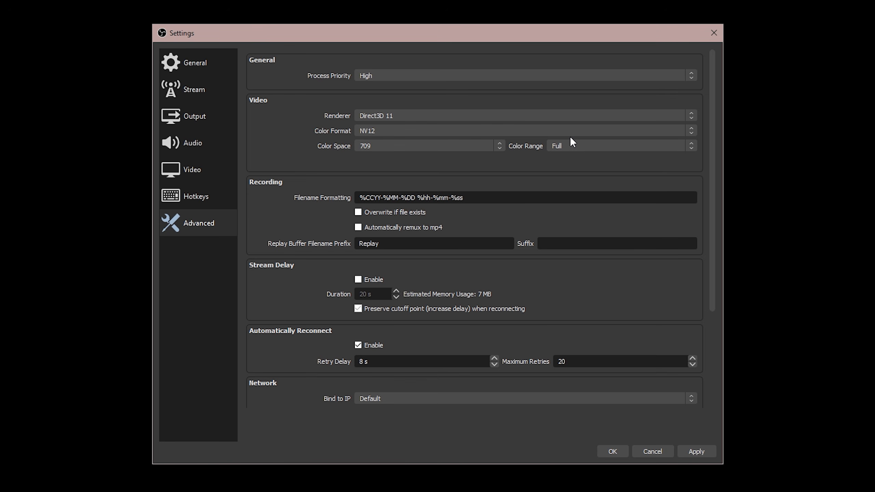
Step: Look through the remaining advanced settings and close the settings window without saving
{"action": "scroll", "coordinate": [446, 251], "scroll_direction": "down", "scroll_amount": 5}
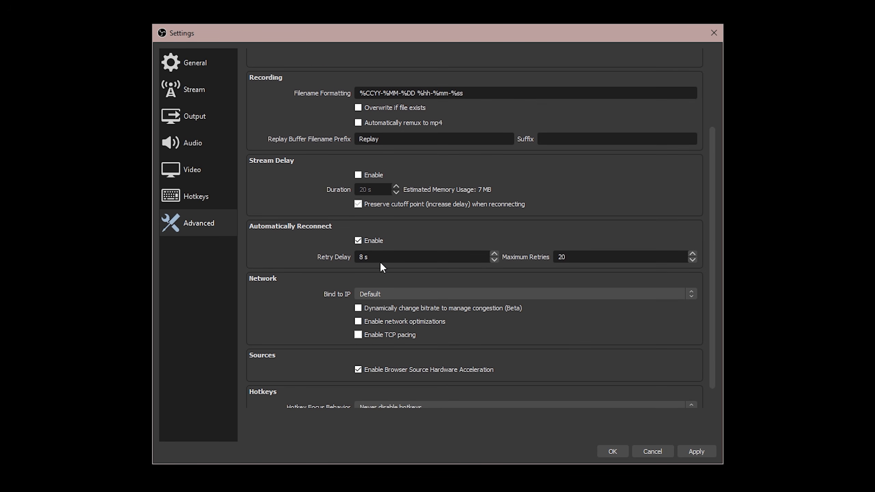
{"action": "scroll", "coordinate": [380, 261], "scroll_direction": "down", "scroll_amount": 2}
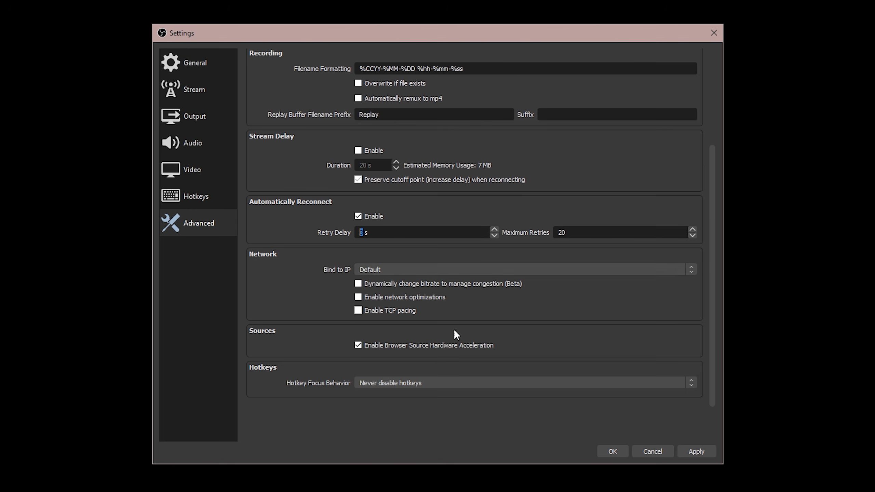
{"action": "scroll", "coordinate": [454, 331], "scroll_direction": "up", "scroll_amount": 2}
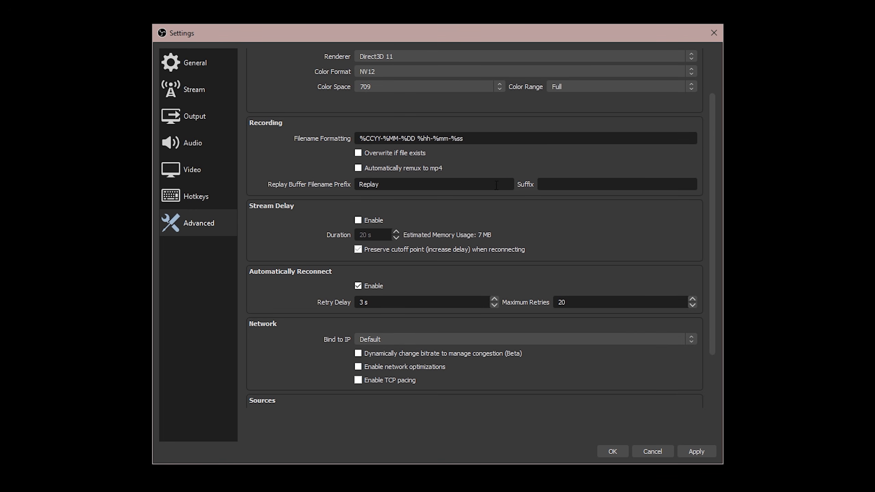
{"action": "left_click", "coordinate": [647, 450]}
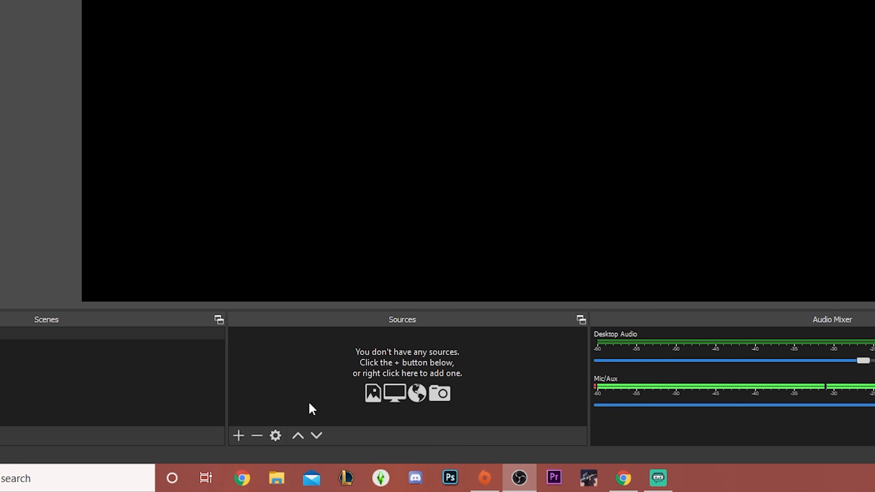
Step: Add a new Game Capture source named "Sims" to the Recording scene and reposition its properties window
{"action": "left_click", "coordinate": [242, 433]}
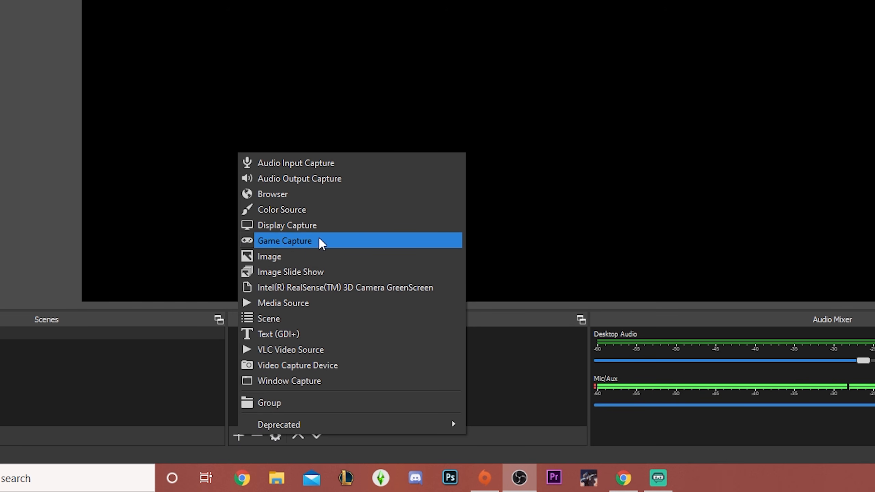
{"action": "left_click", "coordinate": [310, 242]}
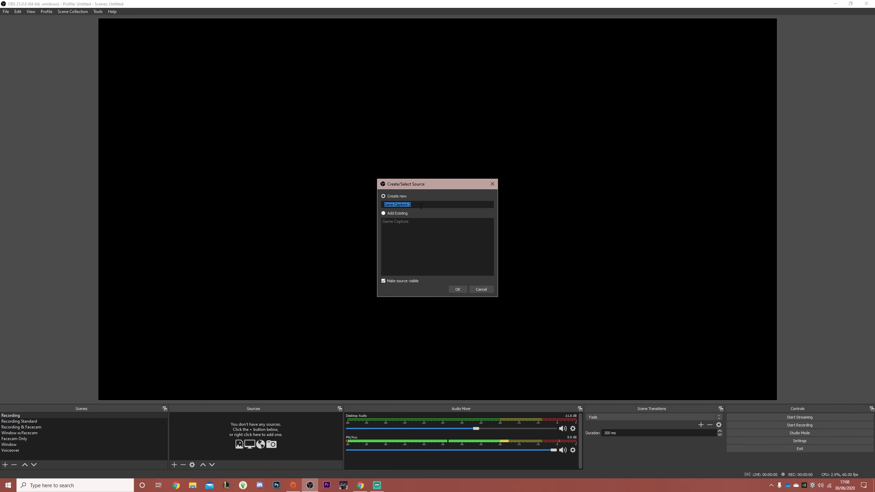
{"action": "type", "text": "Sims"}
{"action": "key", "text": "Return"}
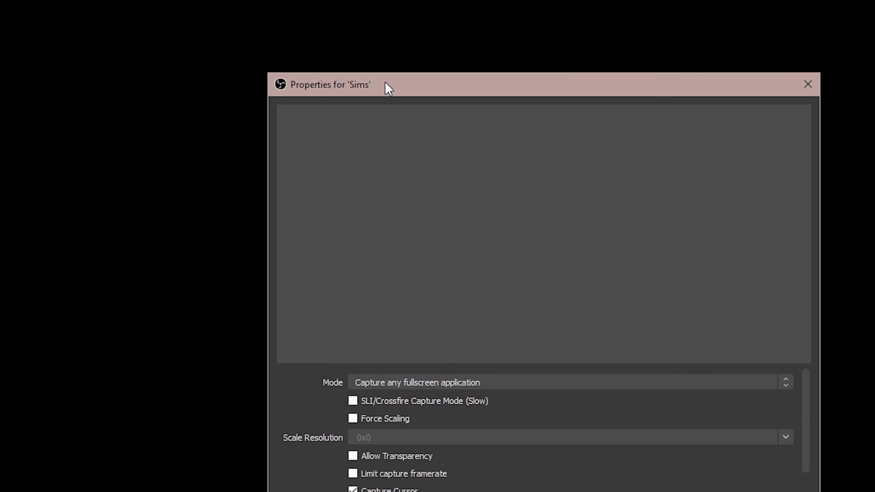
{"action": "left_click_drag", "start_coordinate": [385, 82], "coordinate": [287, 22]}
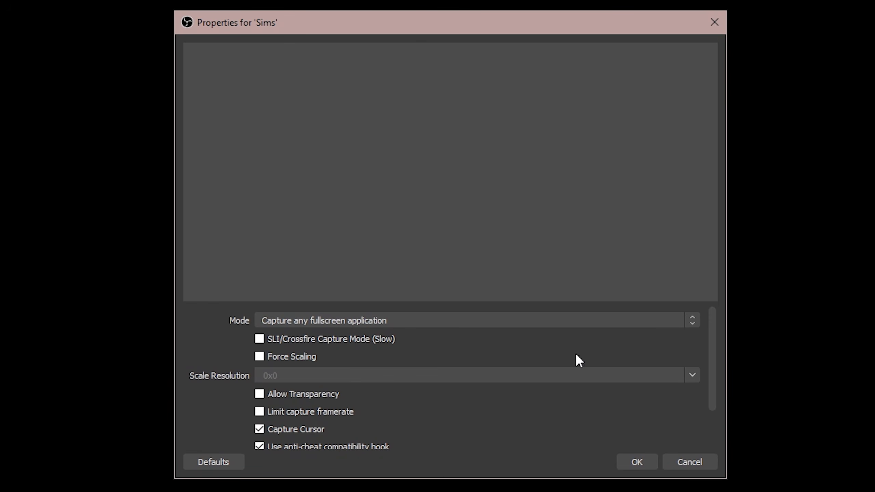
Step: Try the Capture specific window mode, check its list of windows, and return the mode to Capture any fullscreen application
{"action": "left_click", "coordinate": [360, 323]}
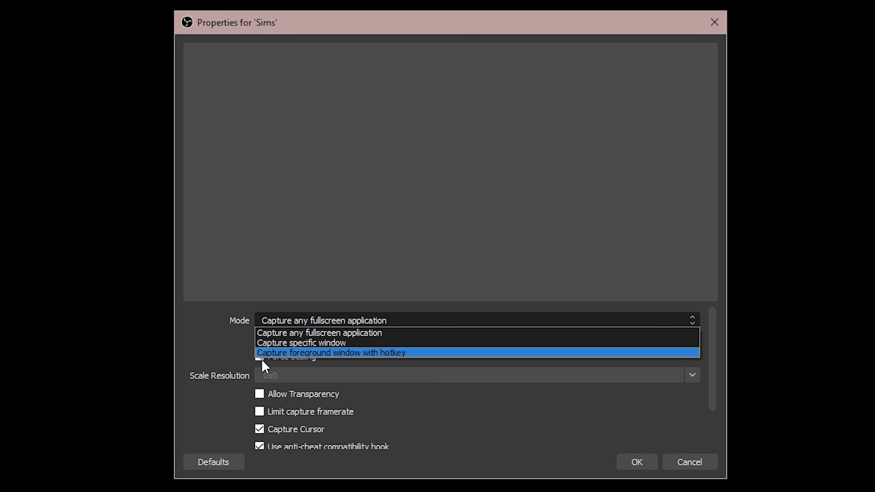
{"action": "left_click", "coordinate": [377, 331]}
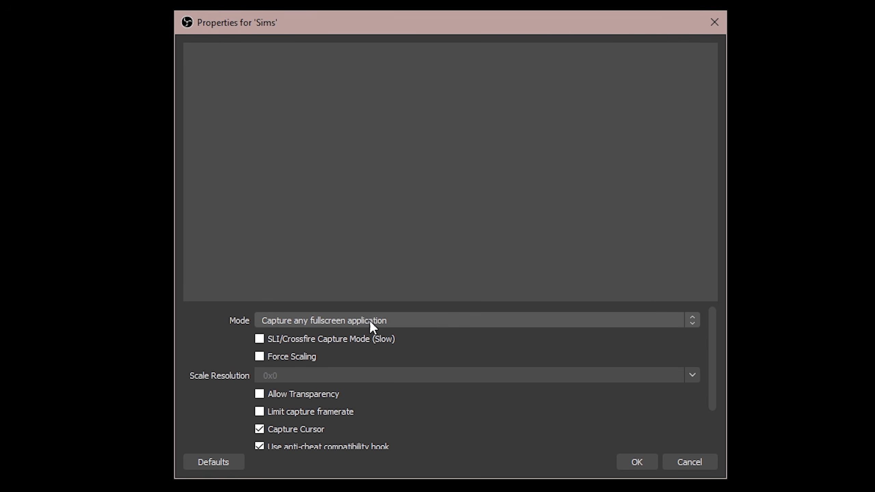
{"action": "left_click", "coordinate": [382, 320]}
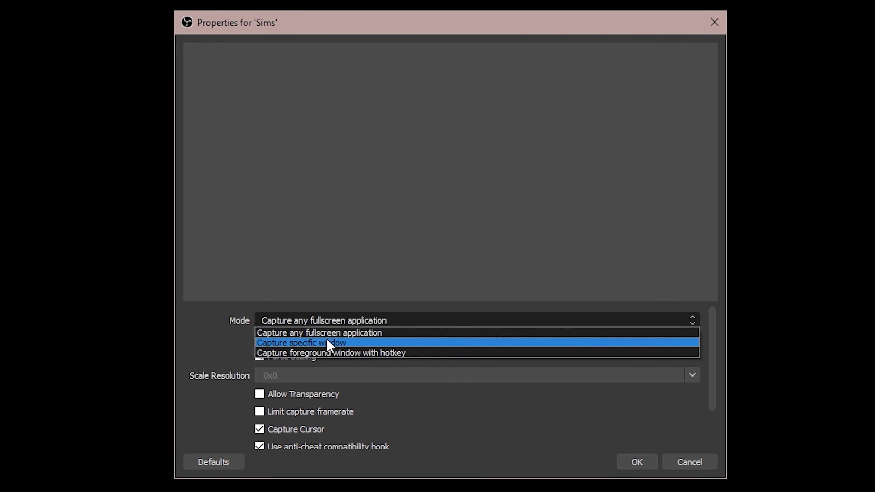
{"action": "left_click", "coordinate": [317, 342]}
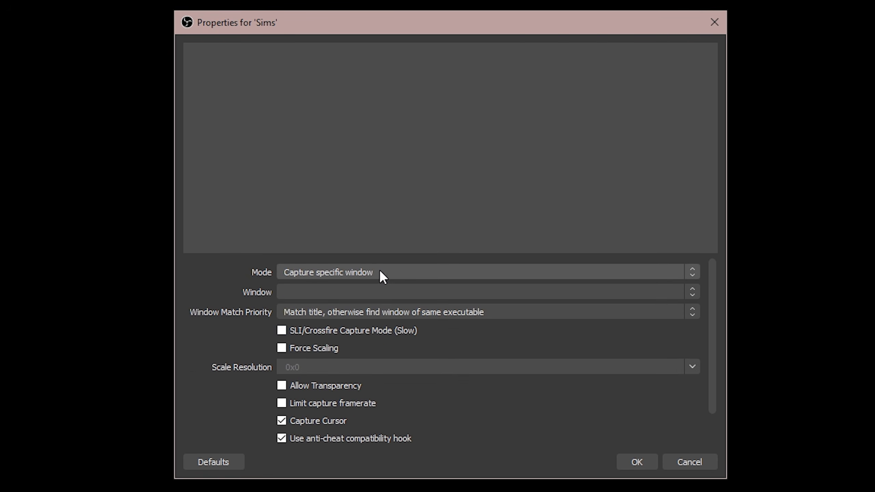
{"action": "left_click", "coordinate": [339, 292]}
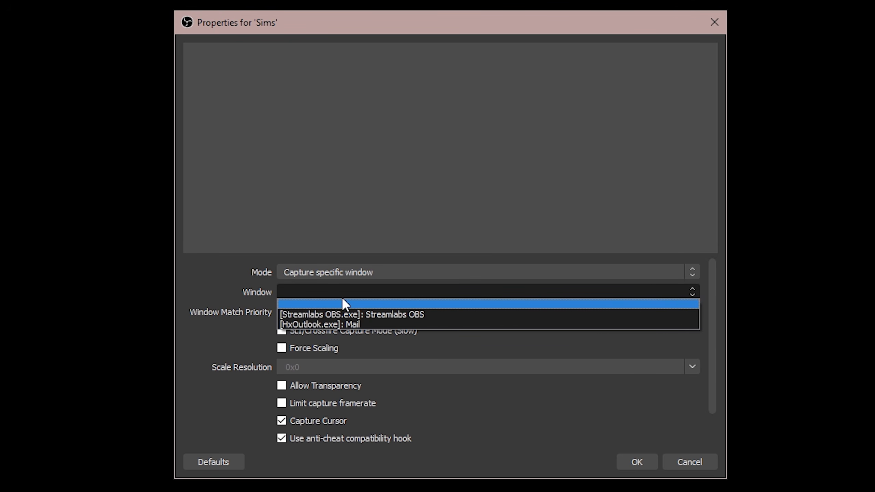
{"action": "left_click", "coordinate": [310, 297]}
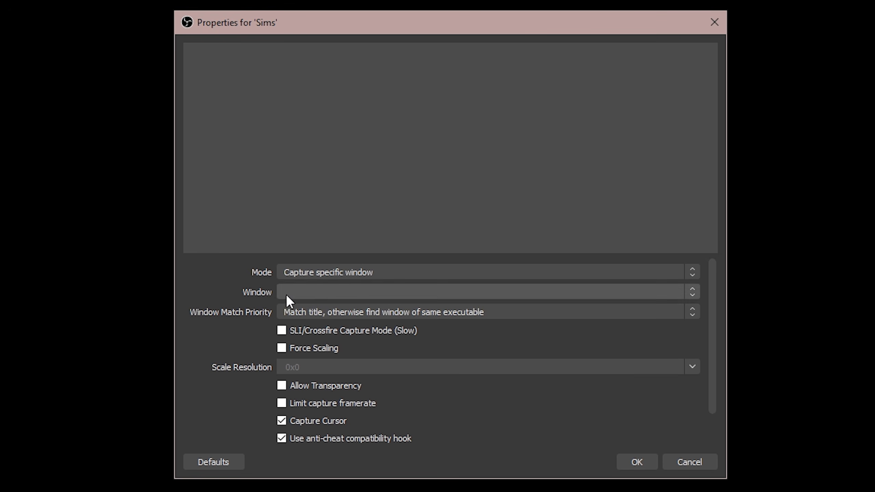
{"action": "left_click", "coordinate": [357, 272]}
{"action": "left_click", "coordinate": [331, 283]}
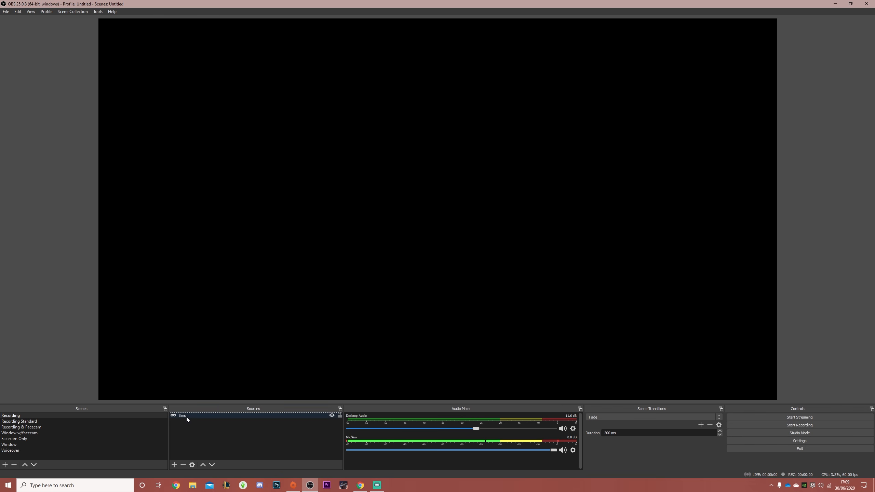
Step: Switch to Origin and launch The Sims 4 Collector's Edition from the game library
{"action": "left_click", "coordinate": [185, 417]}
{"action": "left_click", "coordinate": [293, 485]}
{"action": "left_click", "coordinate": [49, 139]}
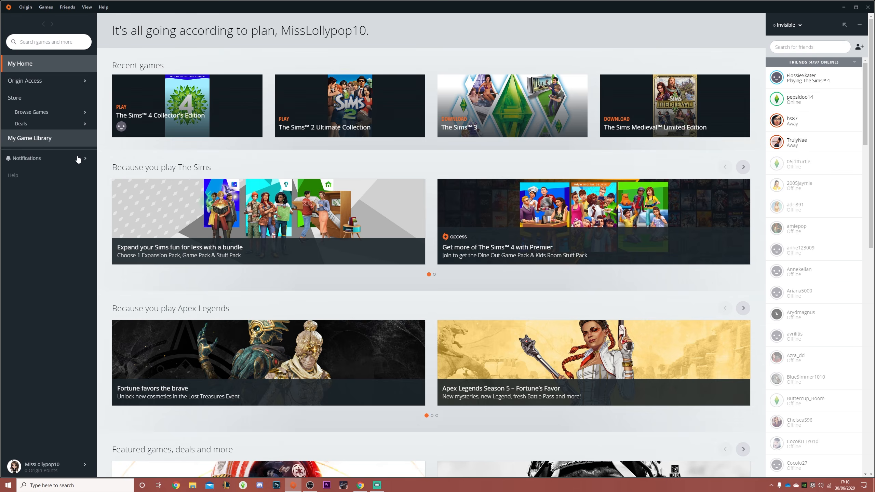
{"action": "left_click", "coordinate": [235, 136]}
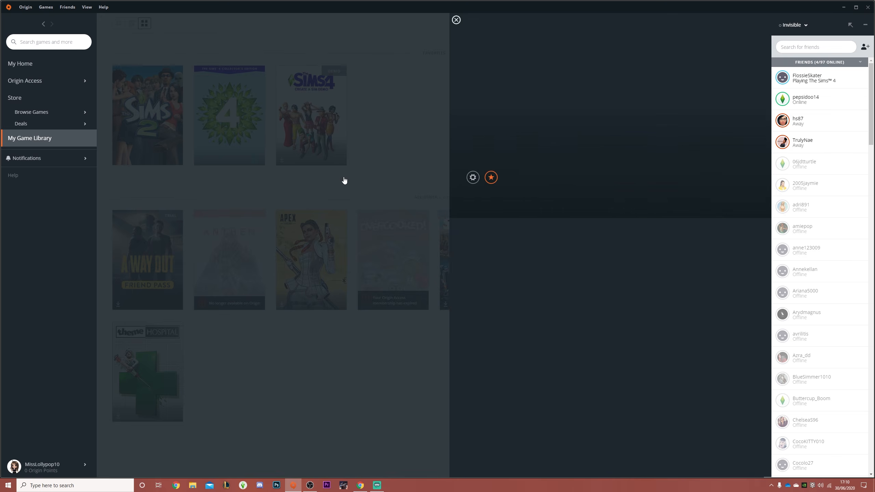
{"action": "left_click", "coordinate": [455, 178]}
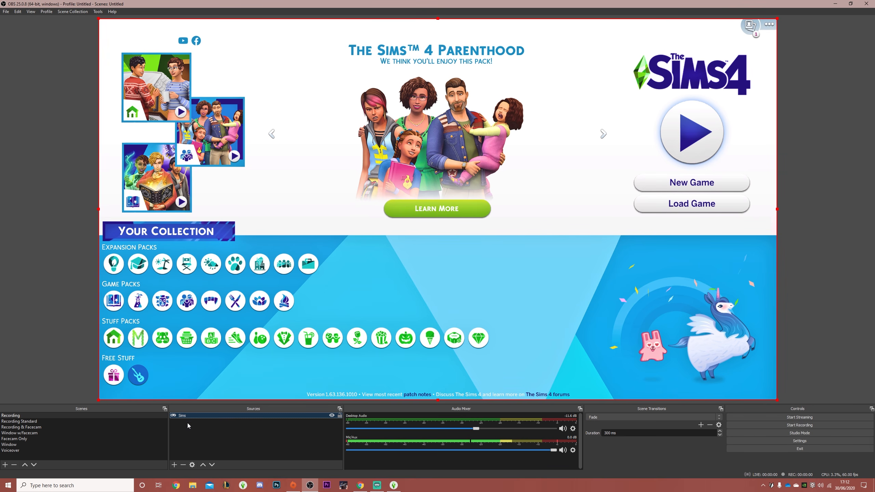
Step: Set the Sims source to Capture specific window with [TS4_x64.exe]: The Sims 4, and switch to the game to start its capture
{"action": "right_click", "coordinate": [197, 418]}
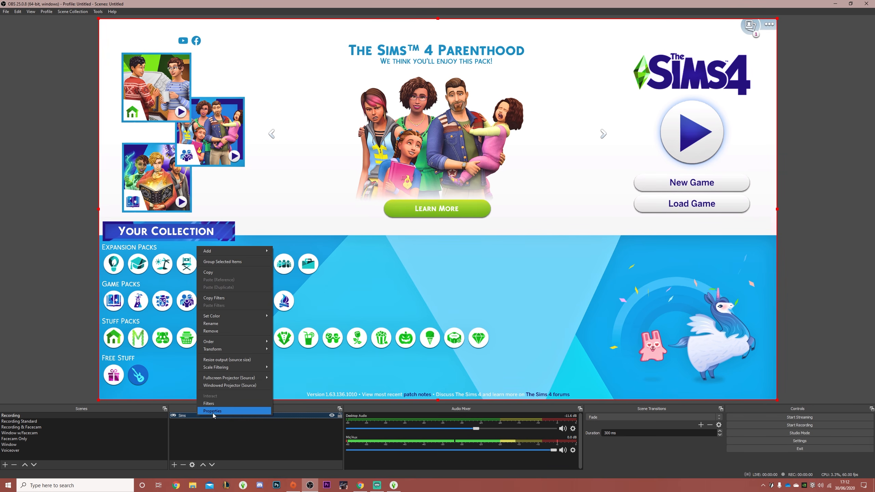
{"action": "left_click", "coordinate": [210, 413]}
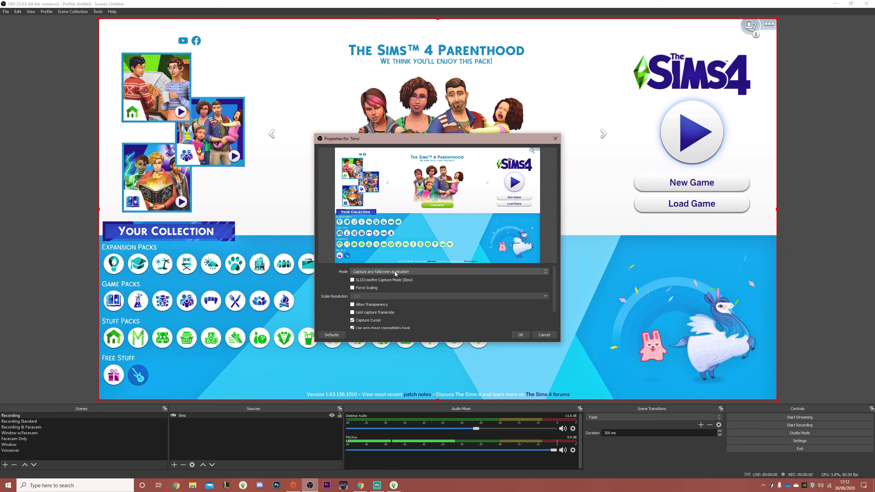
{"action": "left_click", "coordinate": [389, 272]}
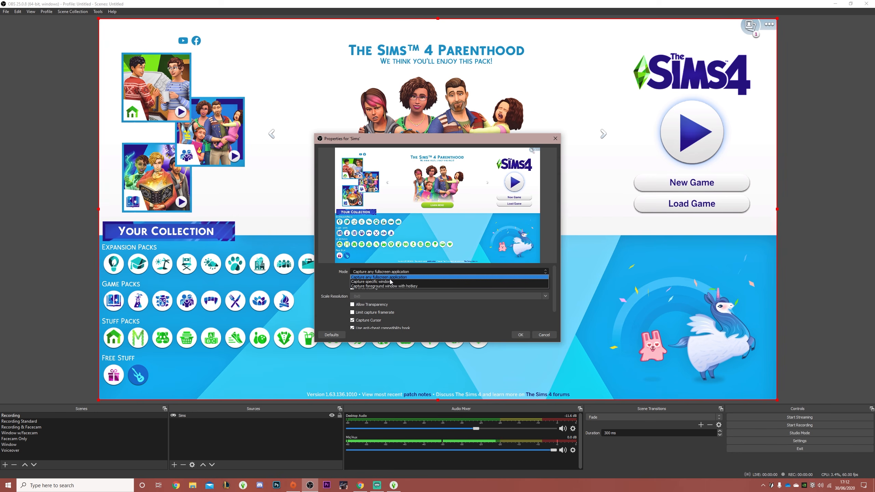
{"action": "left_click", "coordinate": [372, 282]}
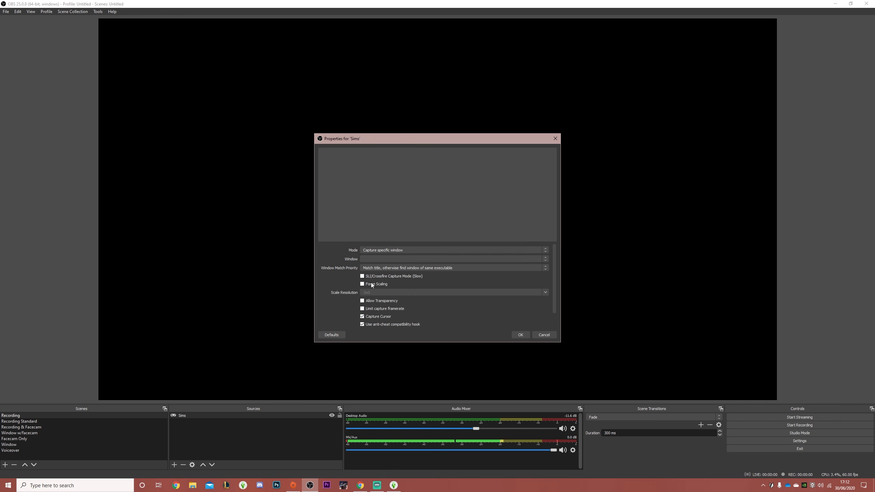
{"action": "left_click", "coordinate": [379, 259]}
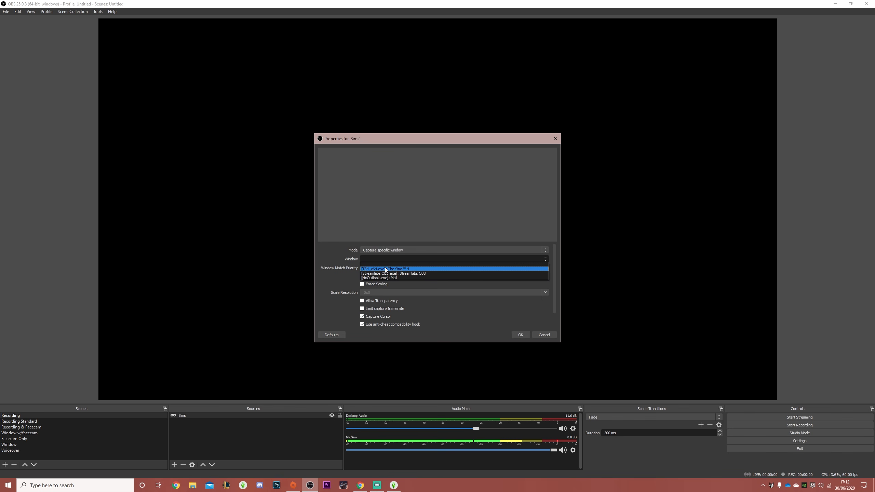
{"action": "left_click", "coordinate": [404, 269]}
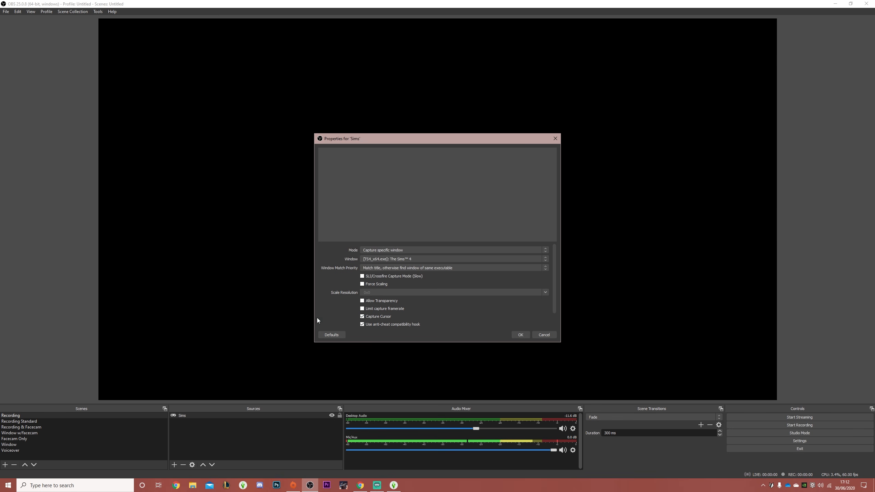
{"action": "left_click", "coordinate": [520, 335]}
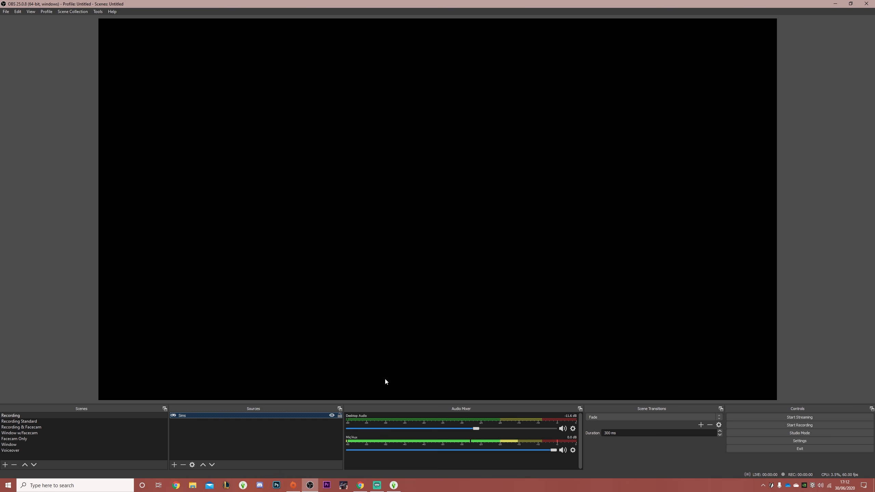
{"action": "left_click", "coordinate": [398, 487]}
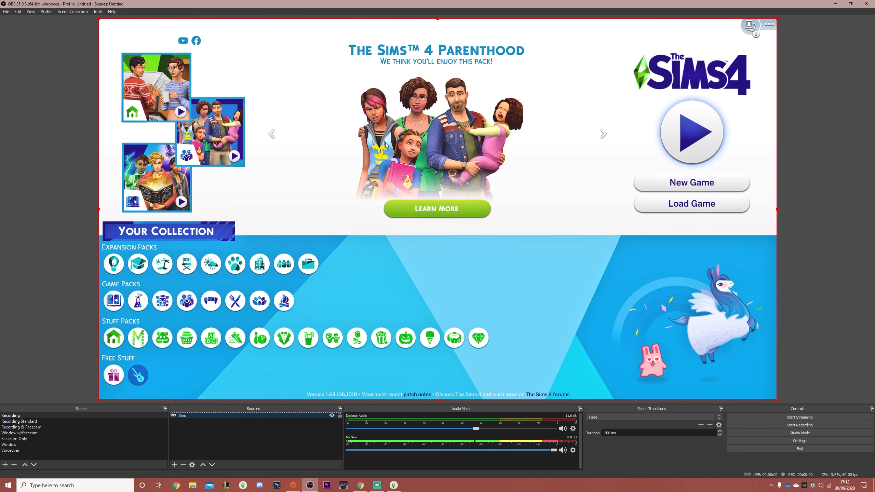
Step: Take the recording program out of full screen, minimise the window behind it, and maximise the program again
{"action": "left_click_drag", "start_coordinate": [273, 5], "coordinate": [399, 67]}
{"action": "left_click", "coordinate": [843, 7]}
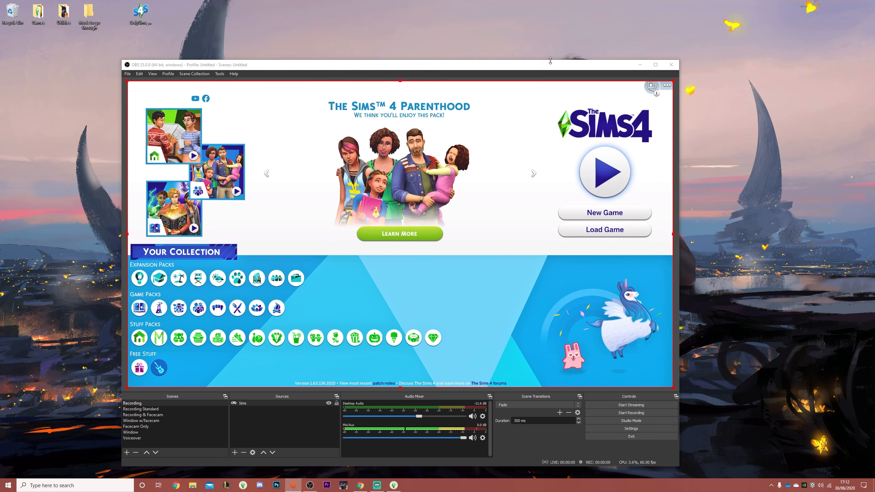
{"action": "left_click_drag", "start_coordinate": [544, 64], "coordinate": [465, 5]}
Step: Shrink the Sims source toward the canvas's upper-left corner and scale it back up to fill the whole canvas
{"action": "left_click_drag", "start_coordinate": [98, 19], "coordinate": [222, 22]}
{"action": "left_click", "coordinate": [610, 133]}
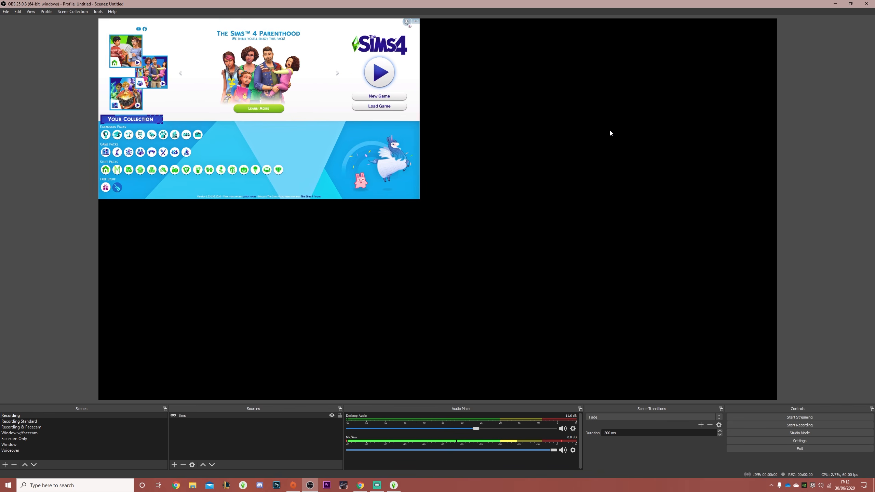
{"action": "left_click", "coordinate": [417, 142]}
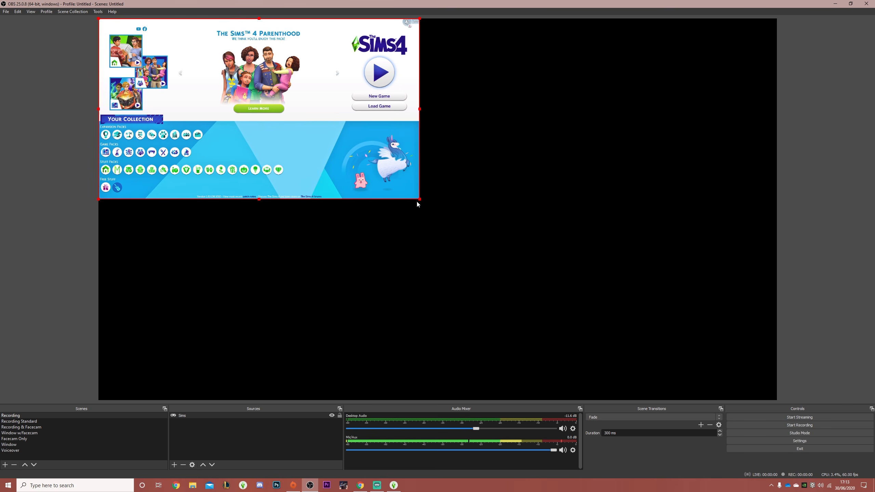
{"action": "left_click_drag", "start_coordinate": [420, 200], "coordinate": [778, 400]}
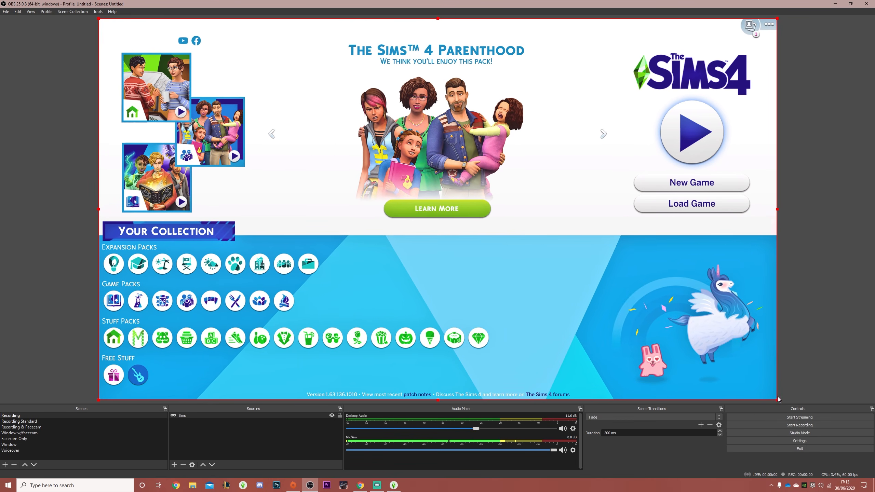
{"action": "left_click", "coordinate": [779, 399]}
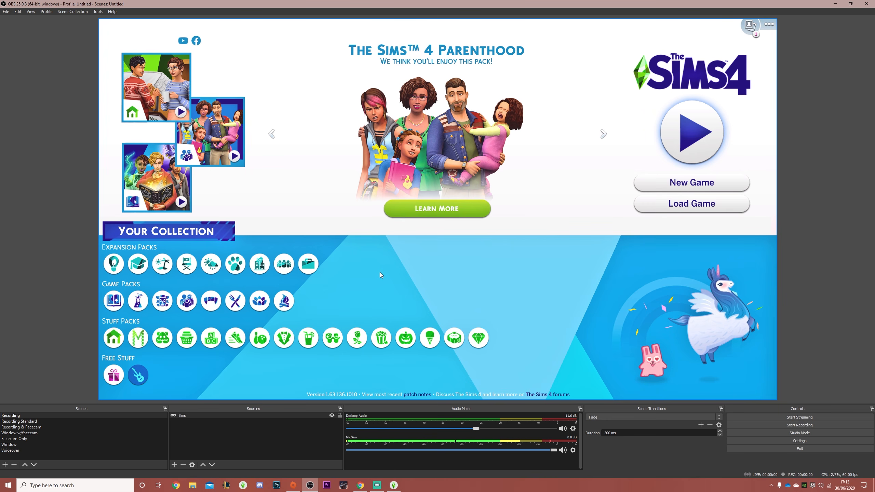
Step: Add a new Video Capture Device source named "Facecam" and choose EOS Webcam Utility Beta as its device
{"action": "left_click", "coordinate": [174, 464]}
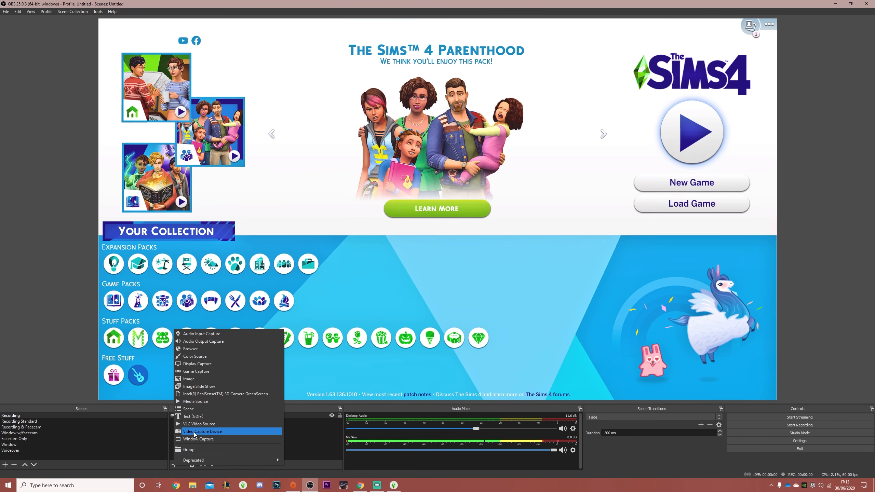
{"action": "left_click", "coordinate": [211, 432]}
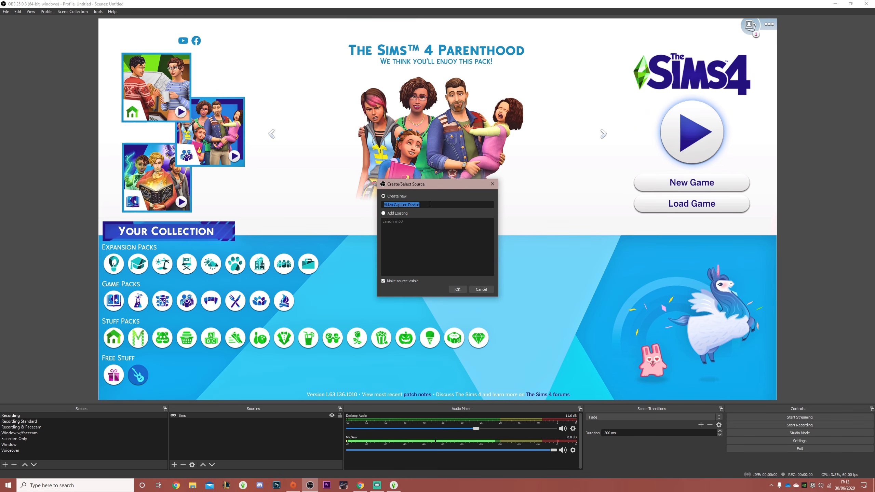
{"action": "type", "text": "Webcam"}
{"action": "key", "text": "BackSpace"}
{"action": "key", "text": "BackSpace"}
{"action": "key", "text": "BackSpace"}
{"action": "key", "text": "BackSpace"}
{"action": "key", "text": "BackSpace"}
{"action": "key", "text": "BackSpace"}
{"action": "type", "text": "Facecam"}
{"action": "key", "text": "Return"}
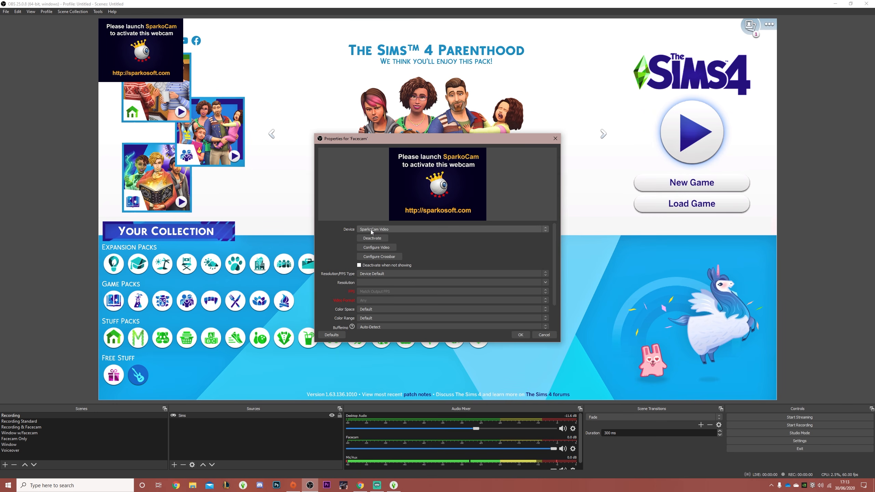
{"action": "left_click", "coordinate": [392, 232]}
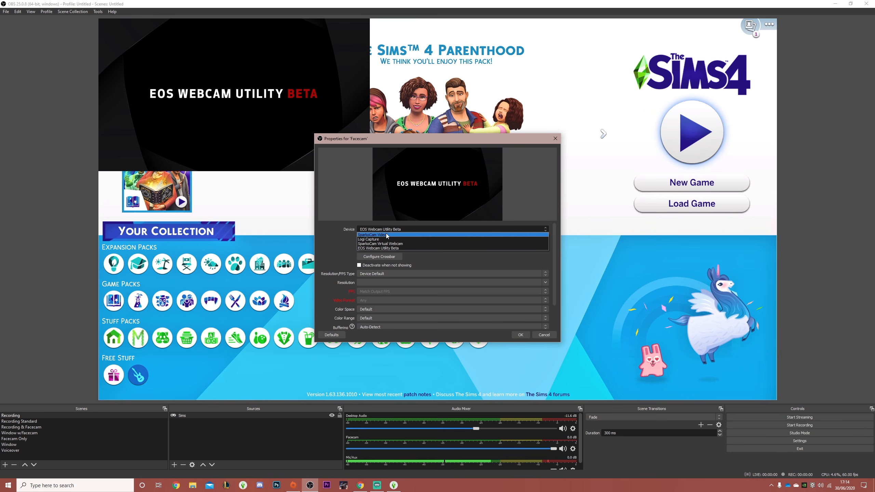
{"action": "left_click", "coordinate": [389, 234]}
Step: Try the Custom resolution/FPS type for the Facecam source and return it to Device Default
{"action": "scroll", "coordinate": [385, 252], "scroll_direction": "down", "scroll_amount": 1}
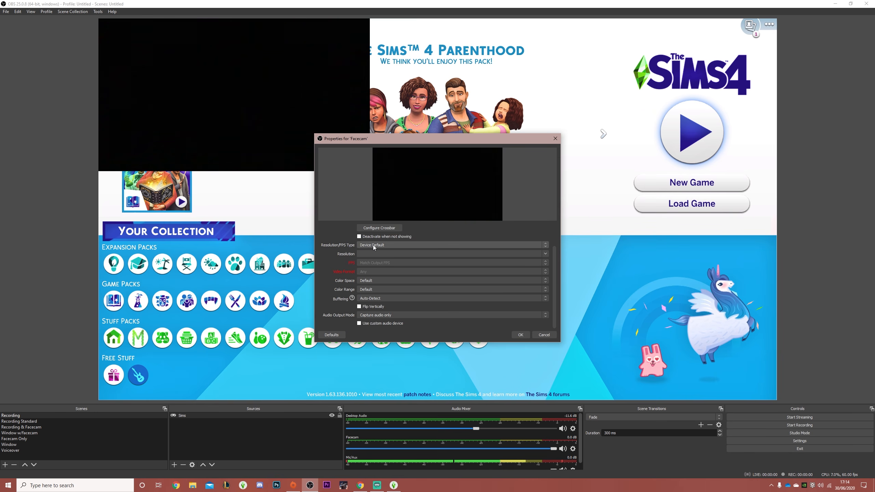
{"action": "left_click", "coordinate": [358, 246]}
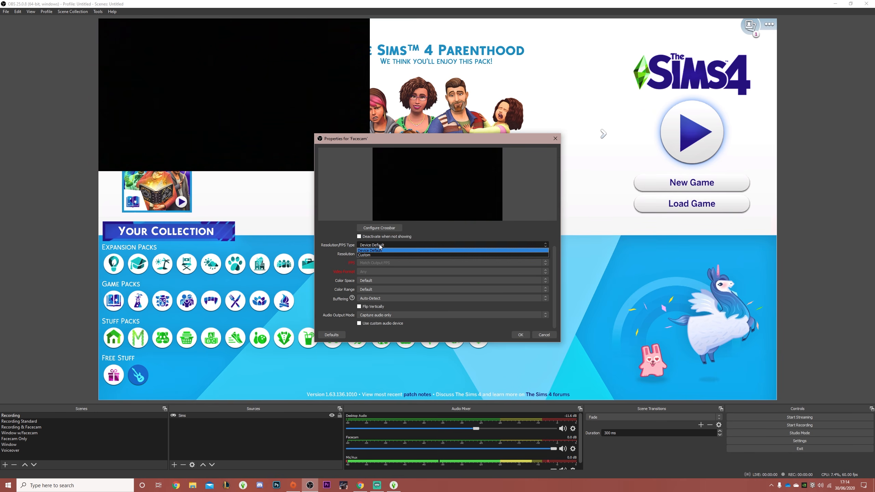
{"action": "left_click", "coordinate": [381, 245]}
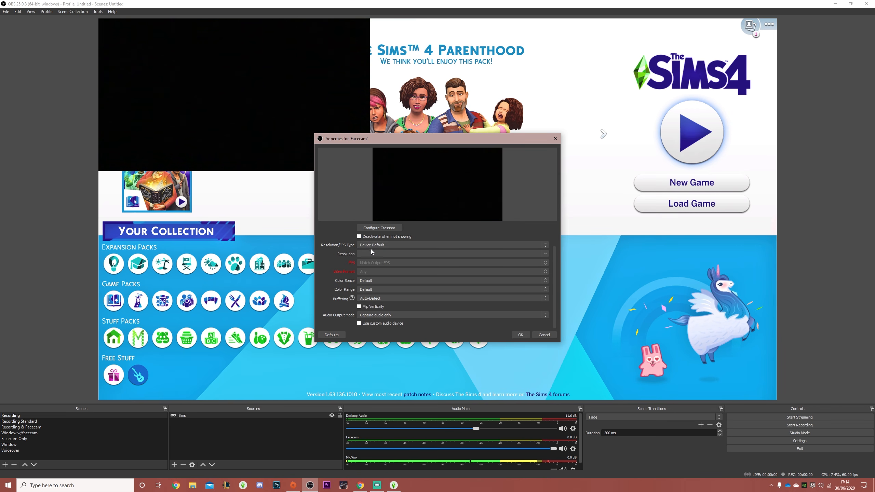
{"action": "left_click", "coordinate": [374, 243]}
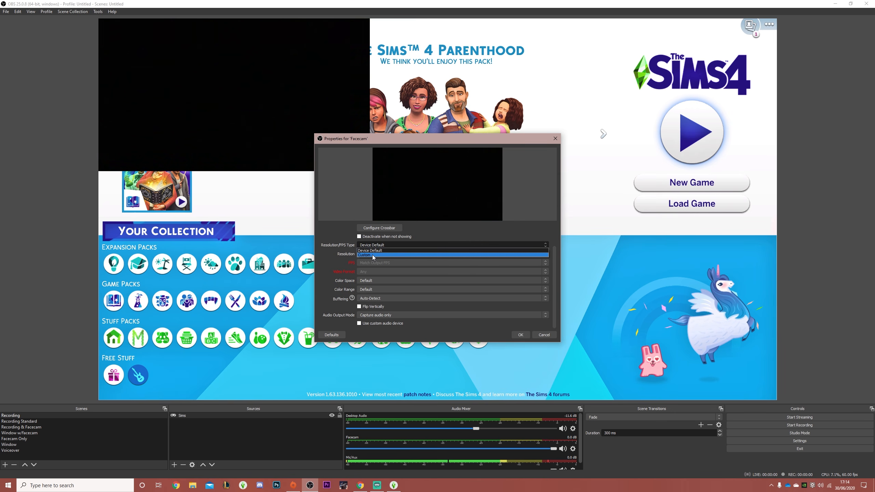
{"action": "left_click", "coordinate": [372, 254]}
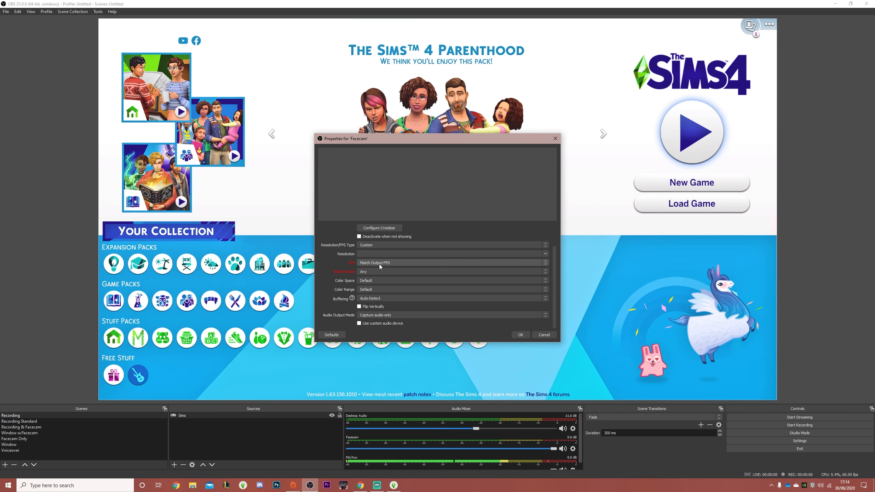
{"action": "left_click", "coordinate": [374, 247]}
{"action": "left_click", "coordinate": [376, 245]}
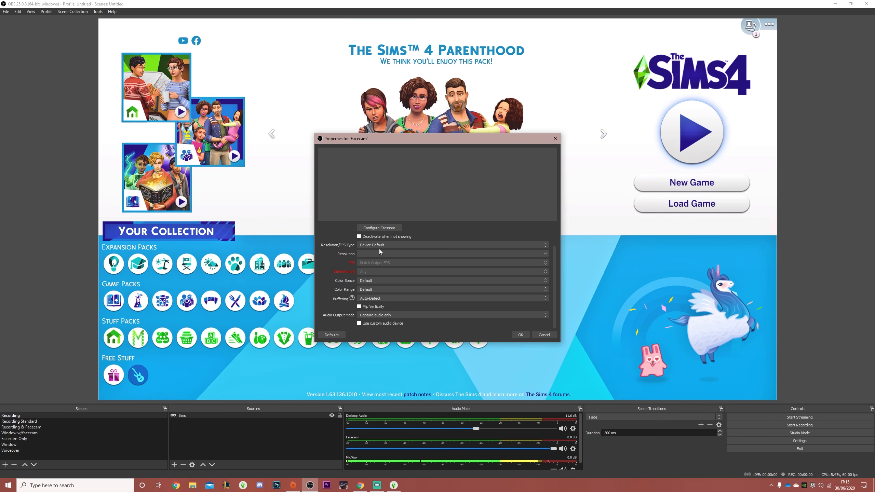
Step: Set the Facecam source's color space to 709 and its color range to Full, and accept the properties
{"action": "left_click", "coordinate": [377, 281]}
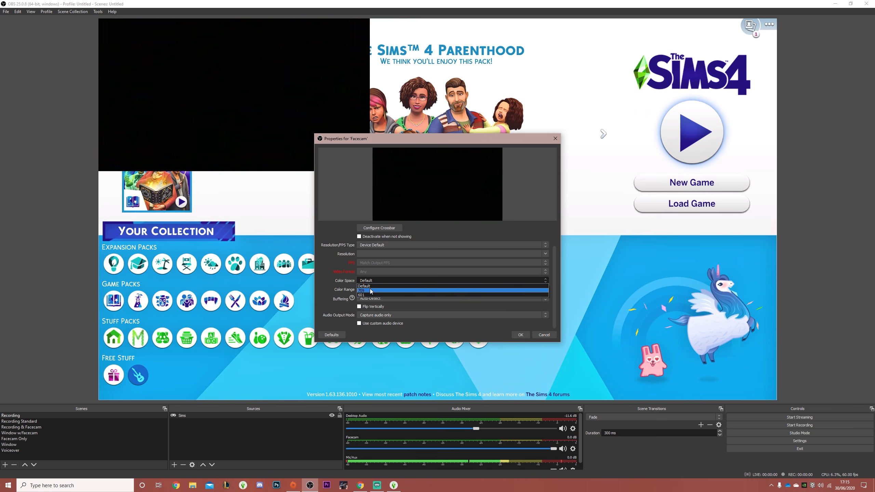
{"action": "left_click", "coordinate": [374, 290]}
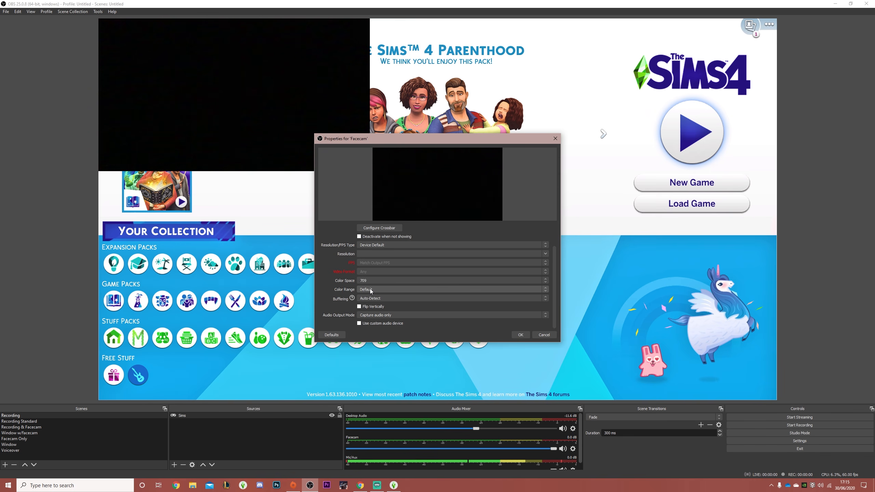
{"action": "left_click", "coordinate": [375, 291]}
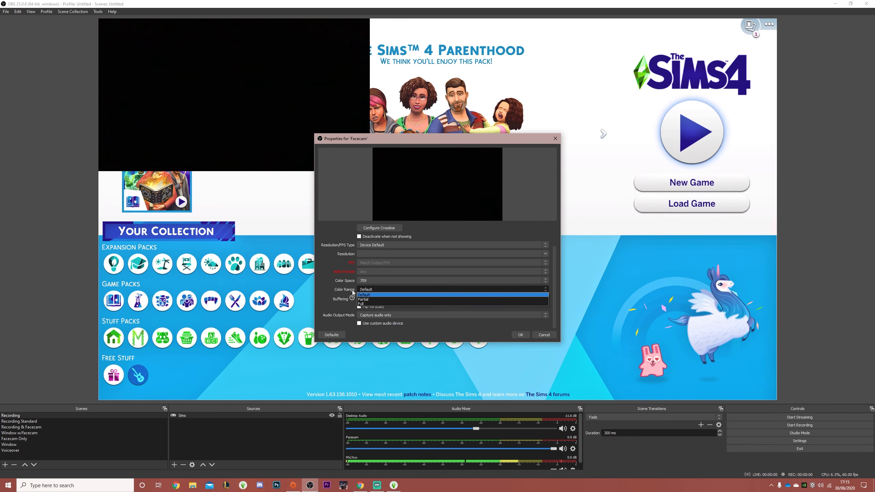
{"action": "left_click", "coordinate": [377, 304]}
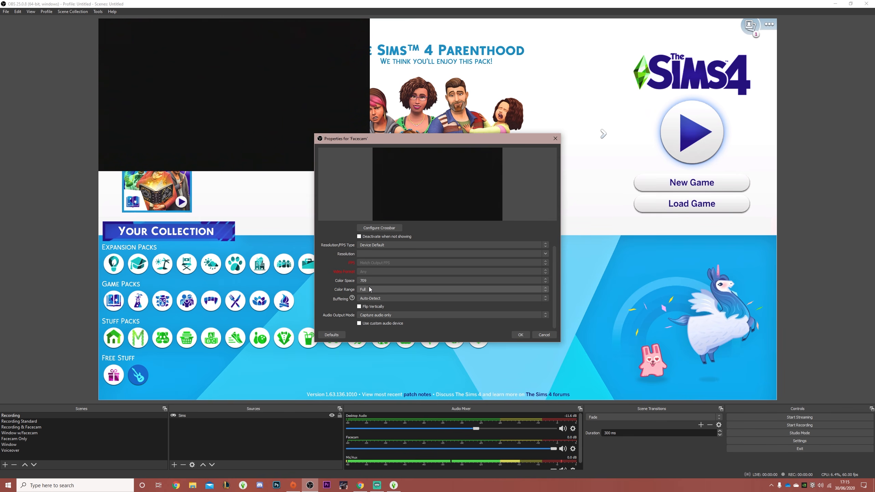
{"action": "left_click", "coordinate": [520, 335]}
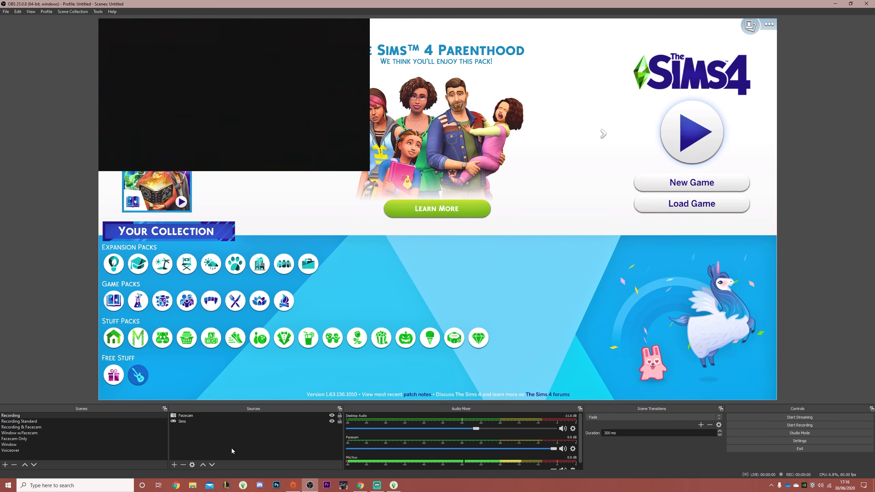
Step: Place the Facecam source below Sims in the source order and give the area under the preview more height
{"action": "left_click", "coordinate": [185, 416]}
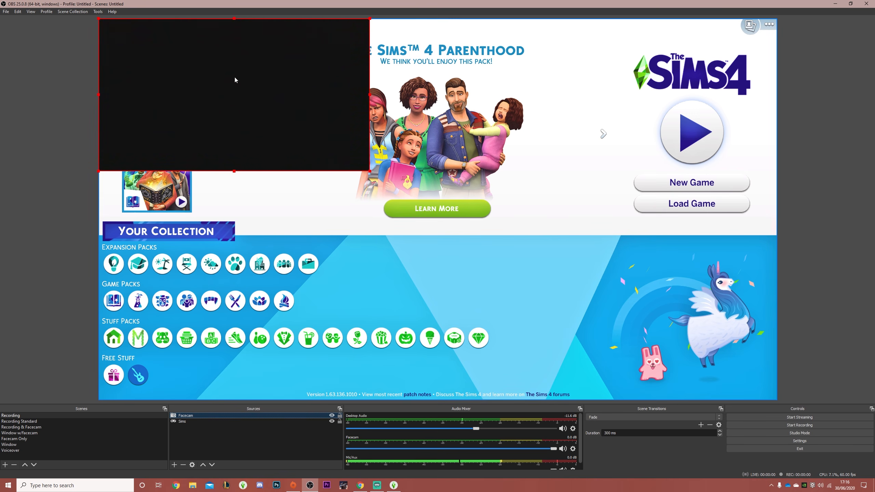
{"action": "left_click_drag", "start_coordinate": [189, 418], "coordinate": [186, 422]}
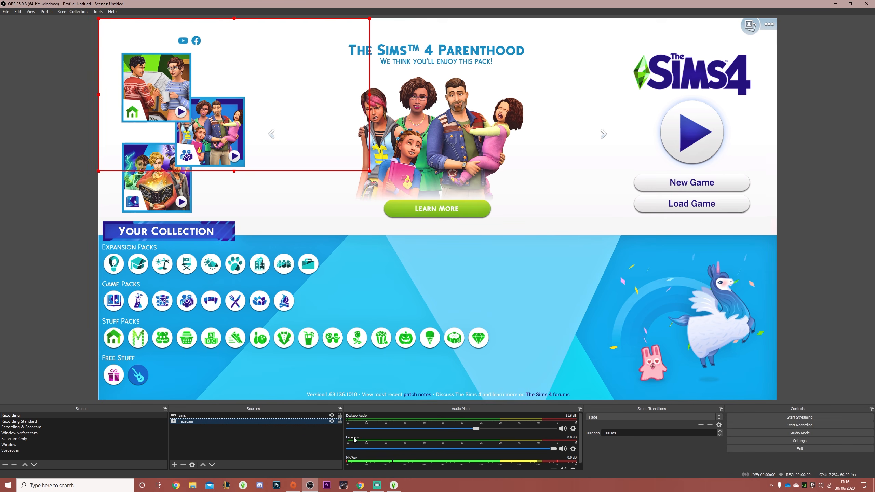
{"action": "left_click_drag", "start_coordinate": [232, 404], "coordinate": [227, 344]}
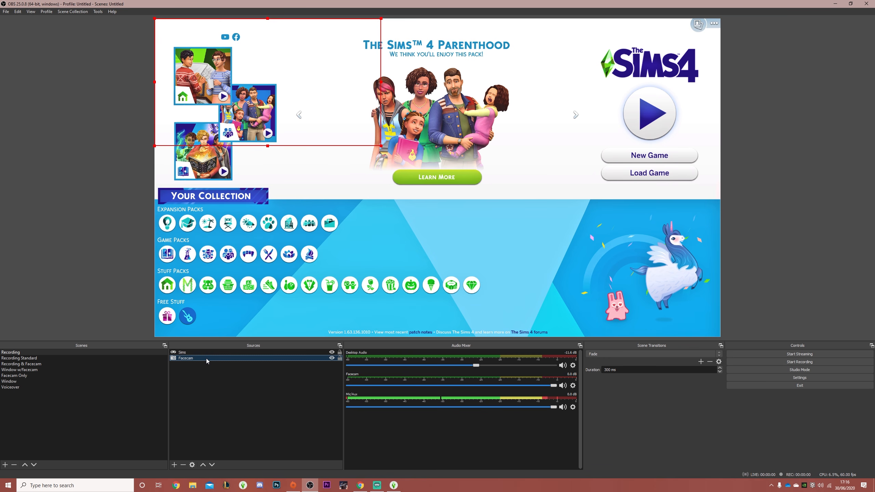
Step: Compare the Sims and Facecam outlines, move Facecam back above Sims in the source order, and deselect it
{"action": "left_click", "coordinate": [185, 353]}
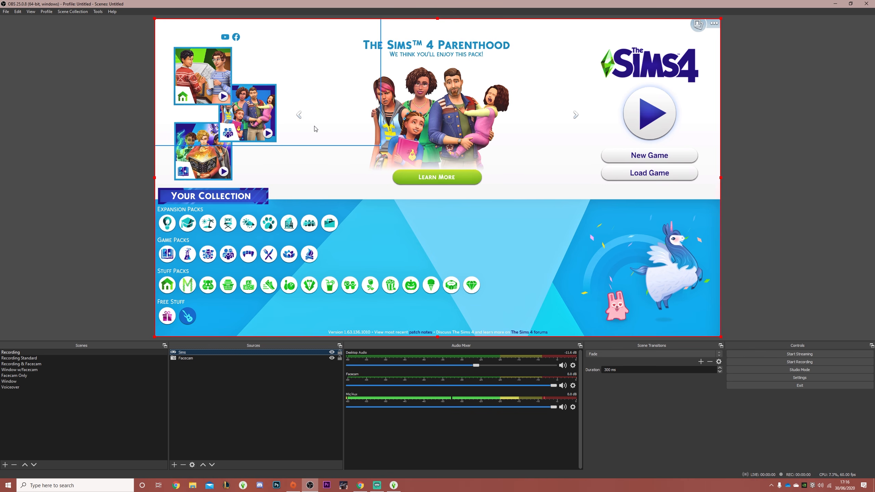
{"action": "left_click", "coordinate": [188, 358]}
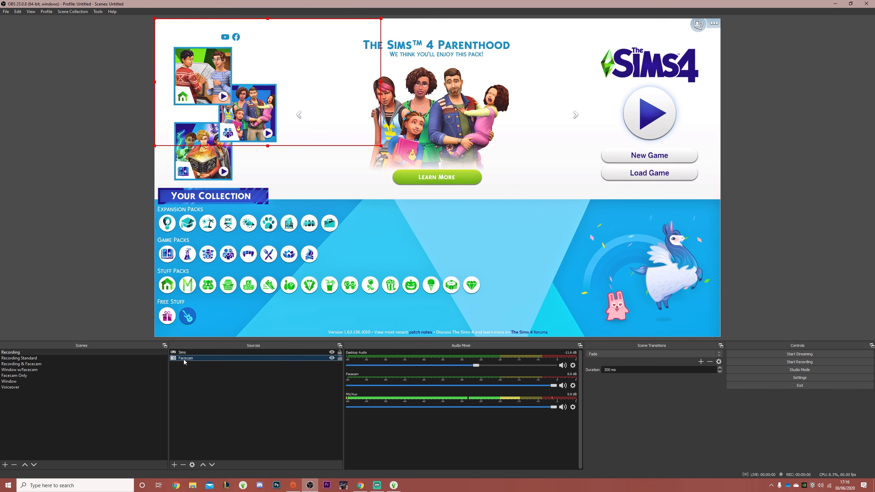
{"action": "left_click_drag", "start_coordinate": [187, 358], "coordinate": [190, 351]}
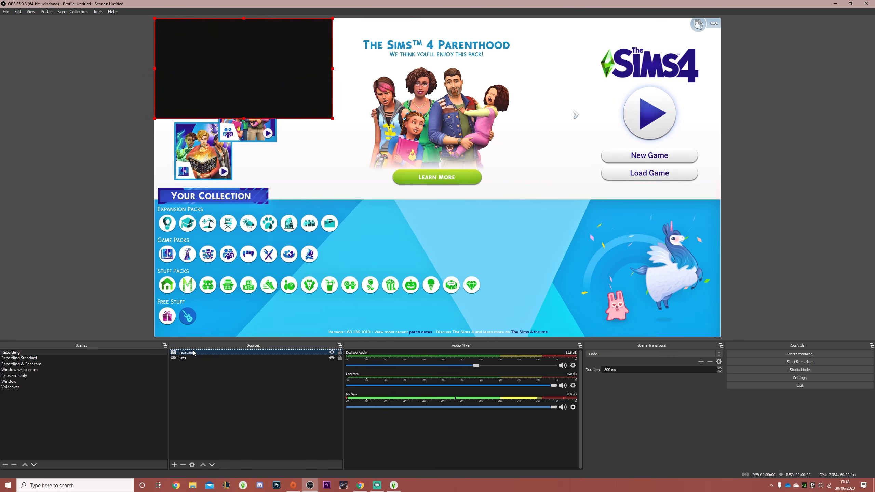
{"action": "left_click", "coordinate": [217, 412]}
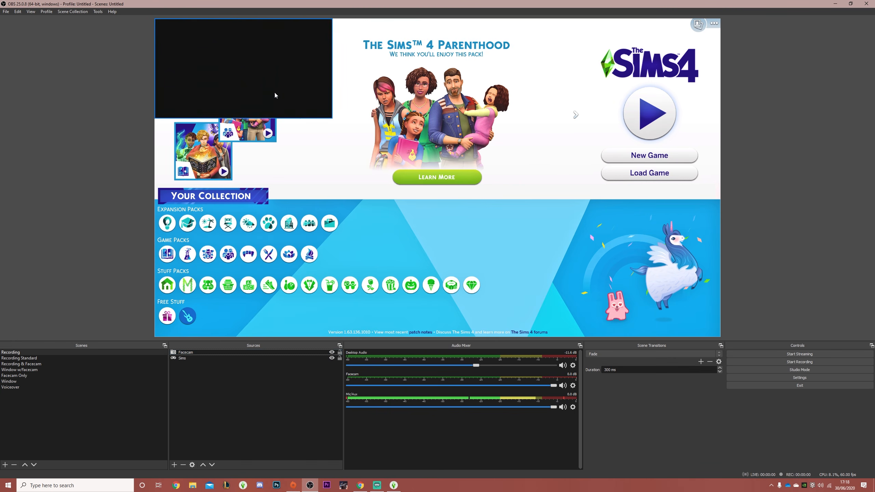